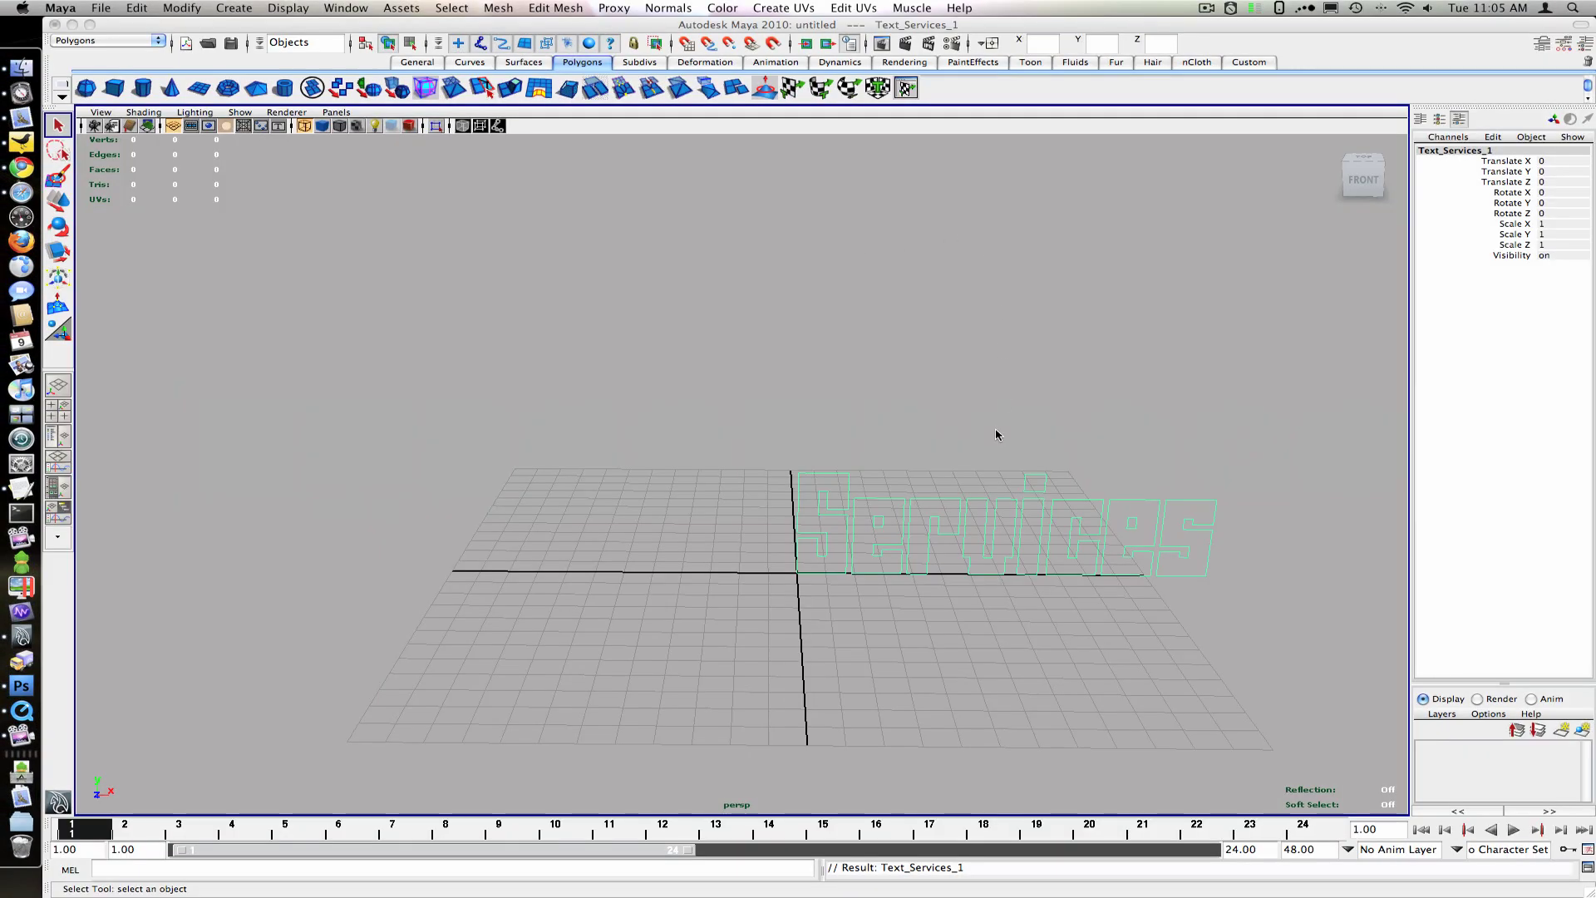
Delete the existing text object and create "Services" as text curves in the Angie's New House-Regular font
left_click(422, 43)
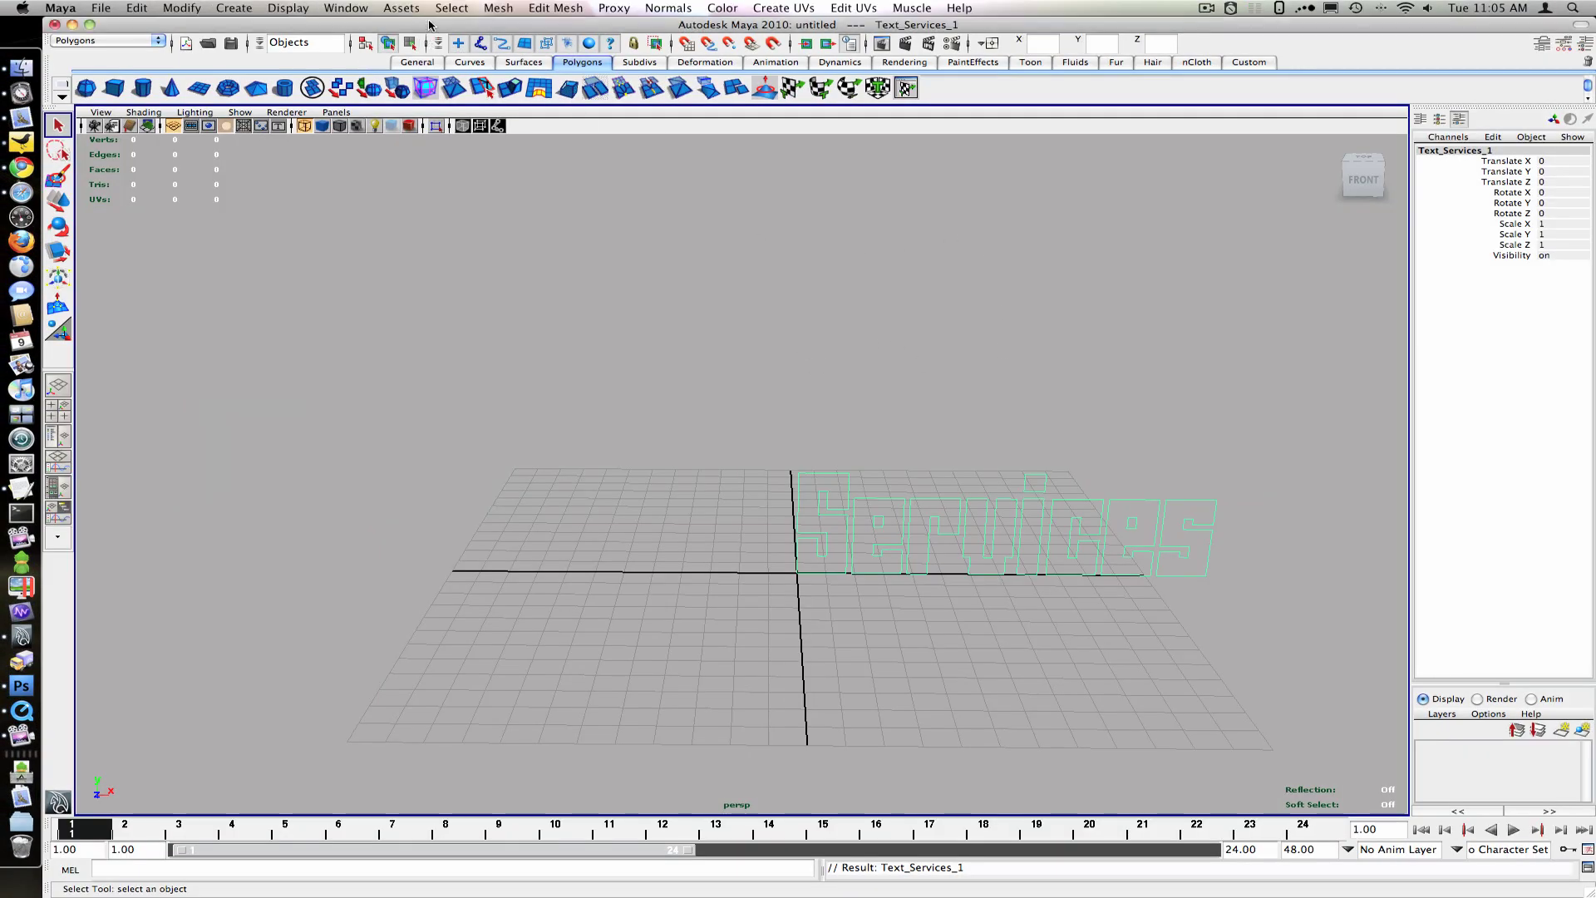
key("Delete")
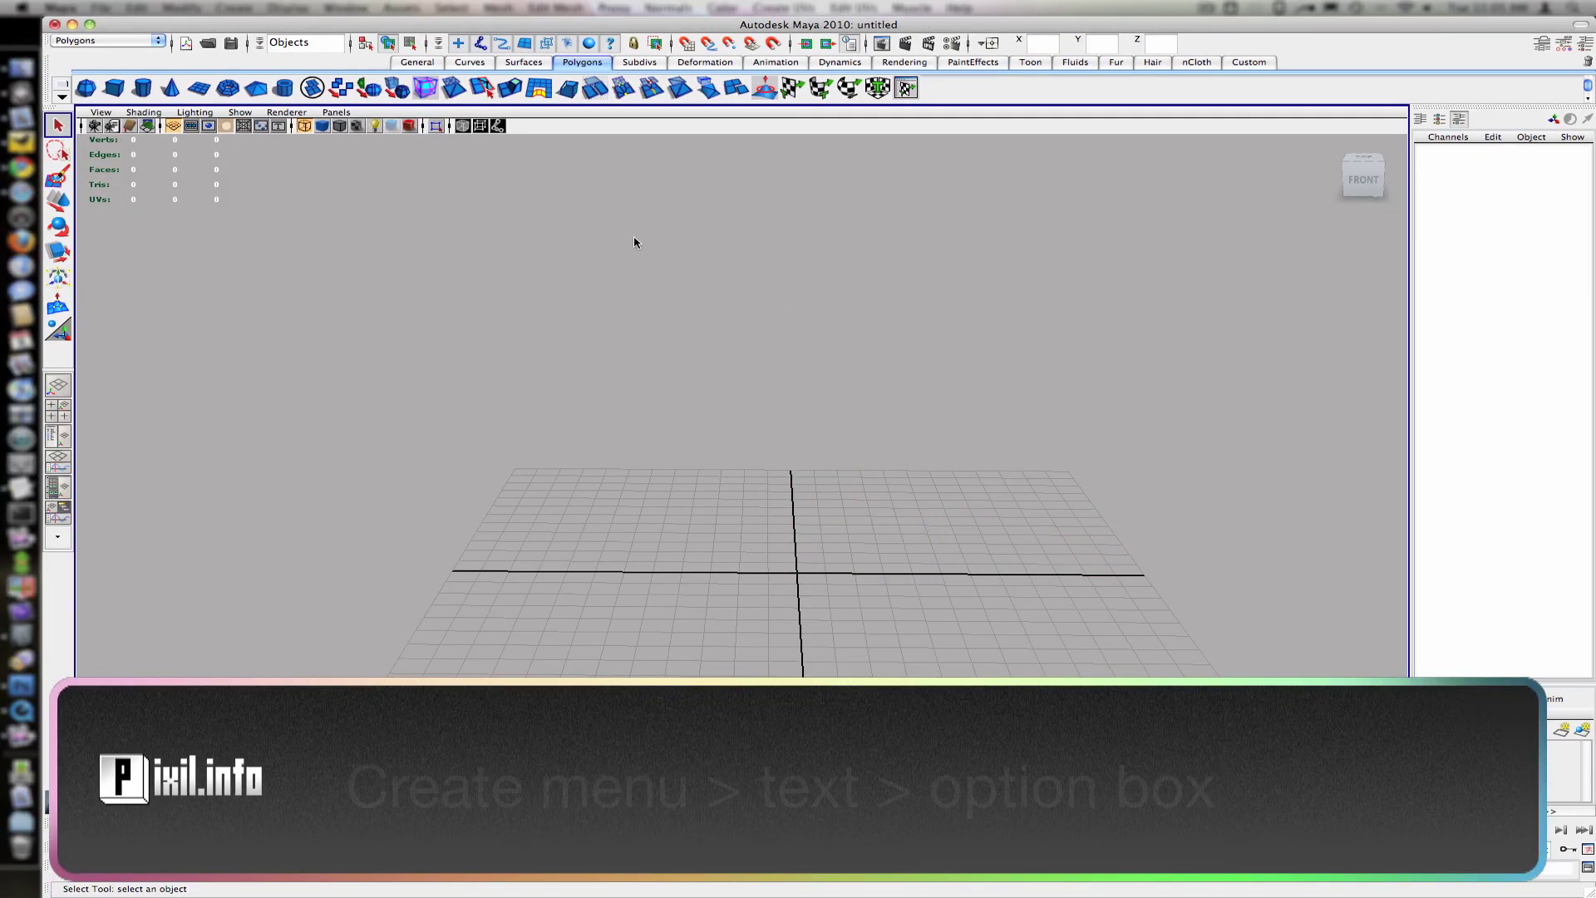
left_click(234, 8)
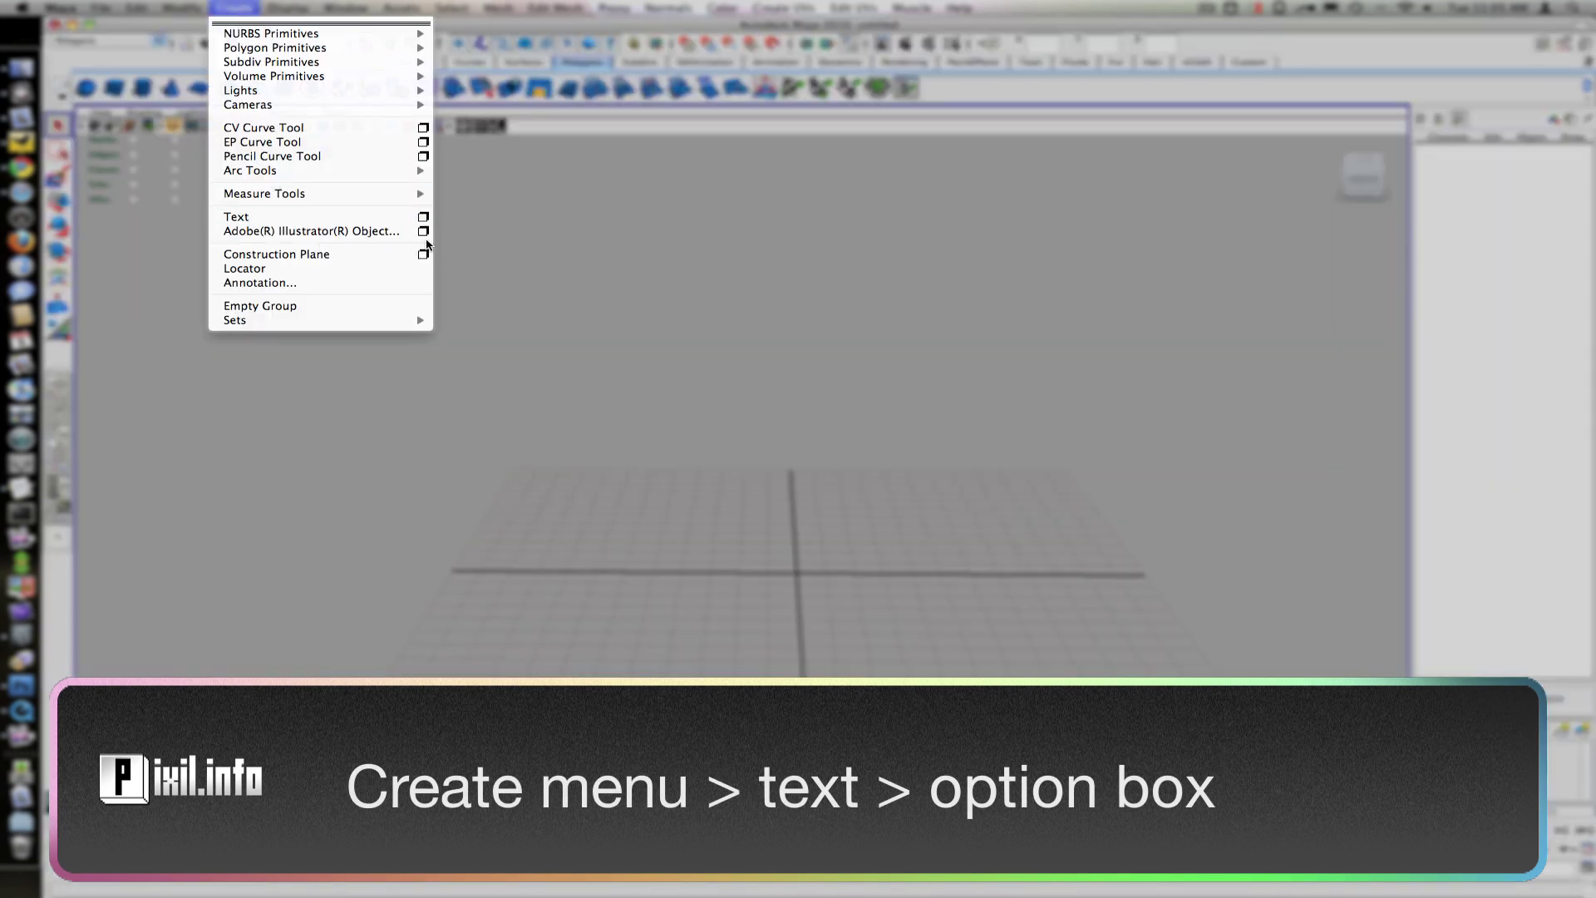
left_click(423, 218)
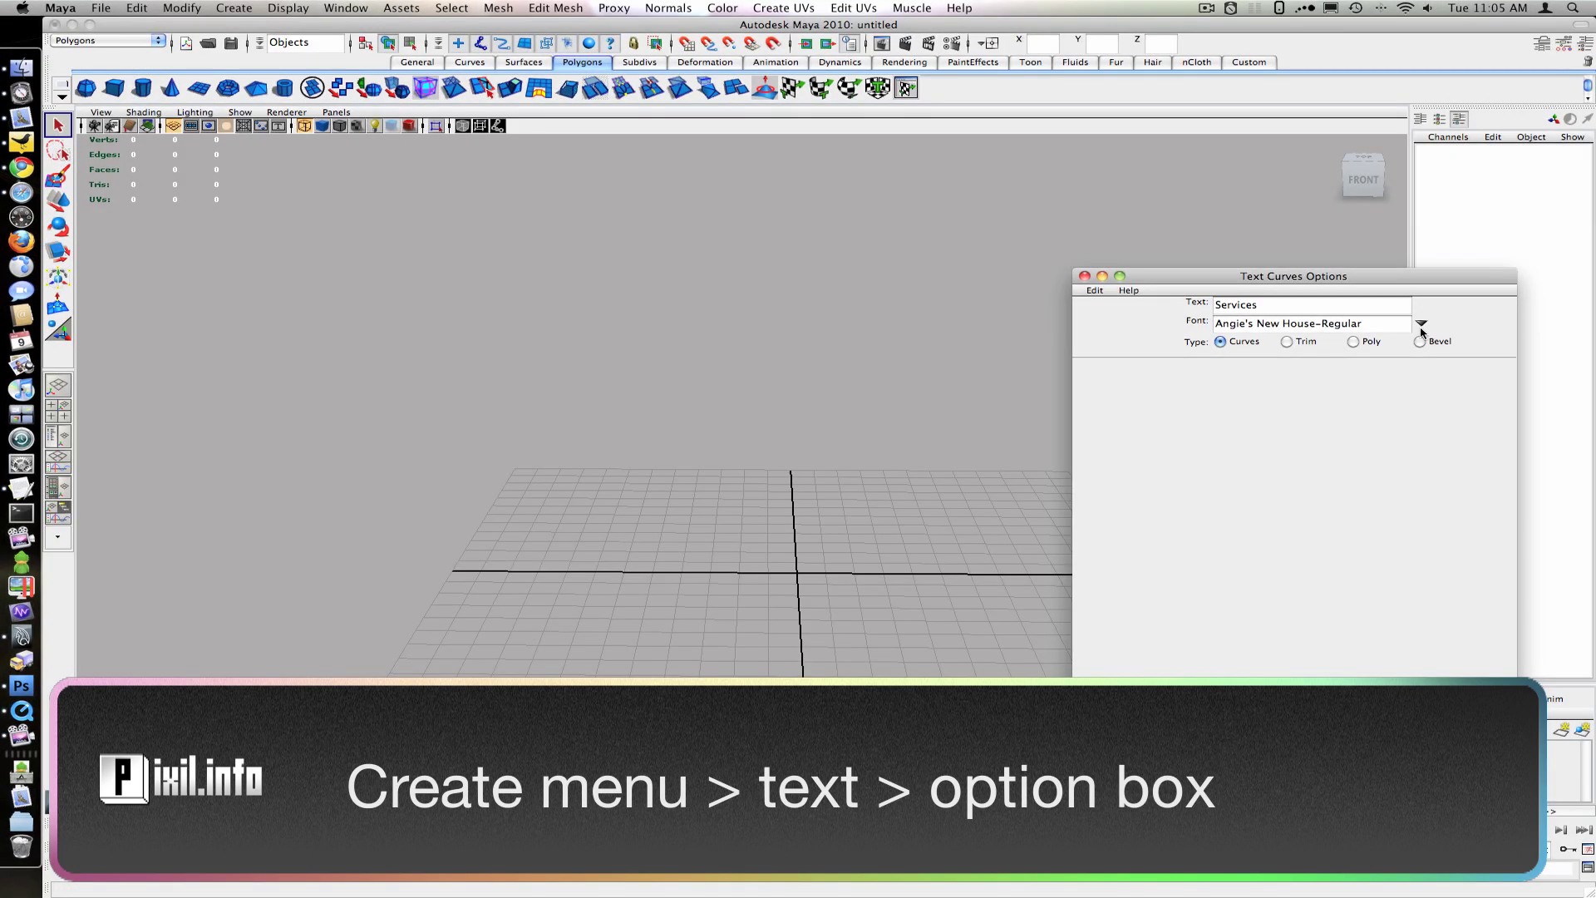
left_click(1421, 323)
left_click(1331, 397)
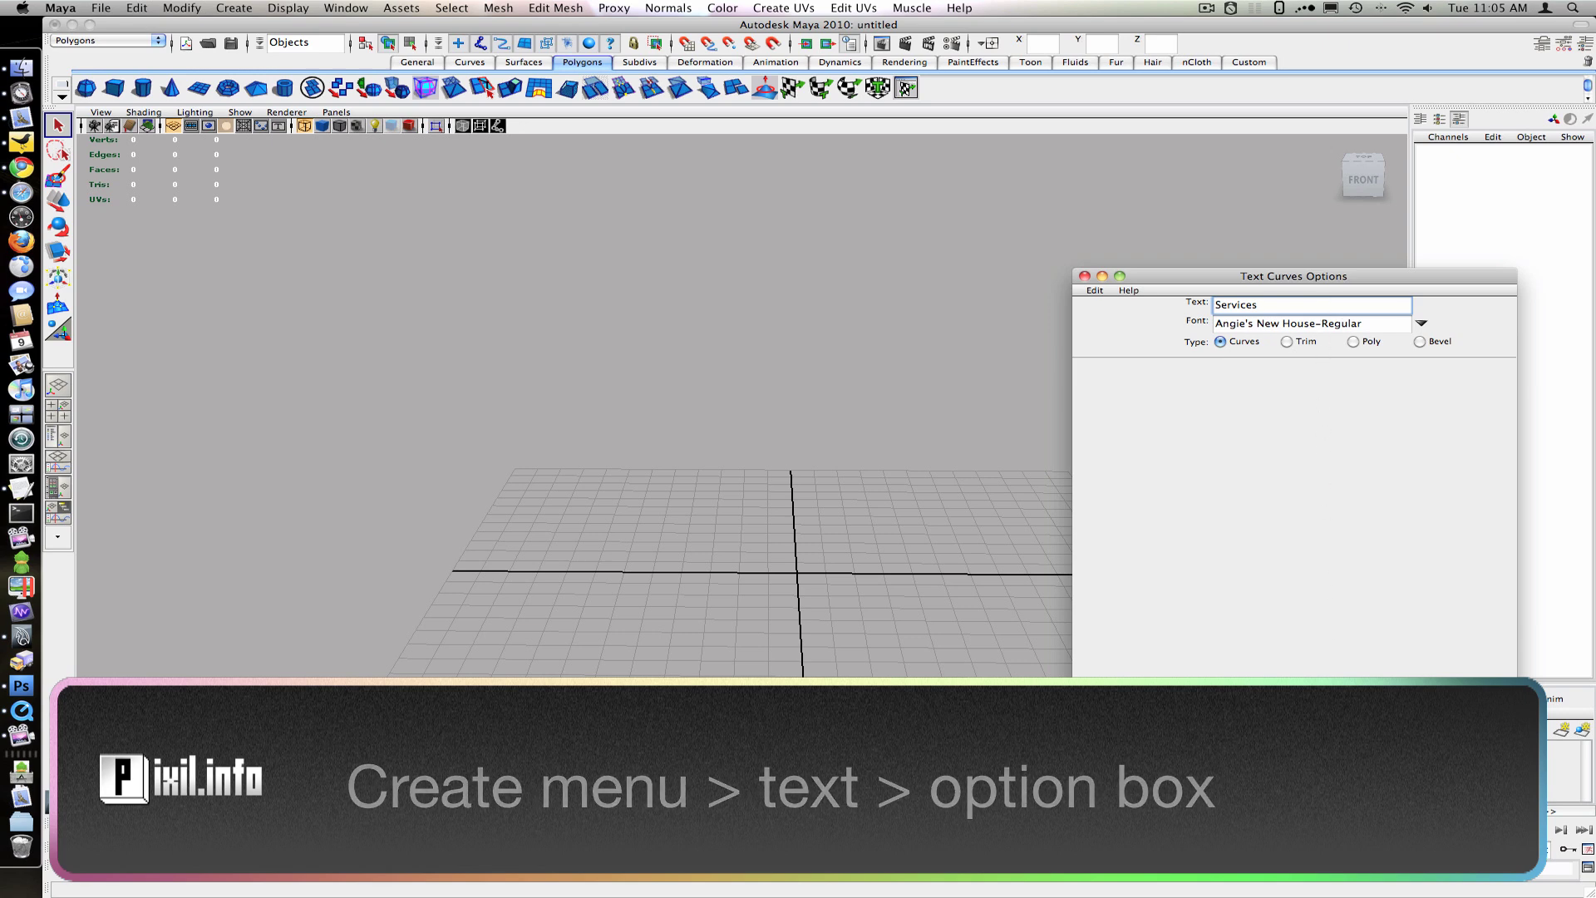
left_click(1317, 696)
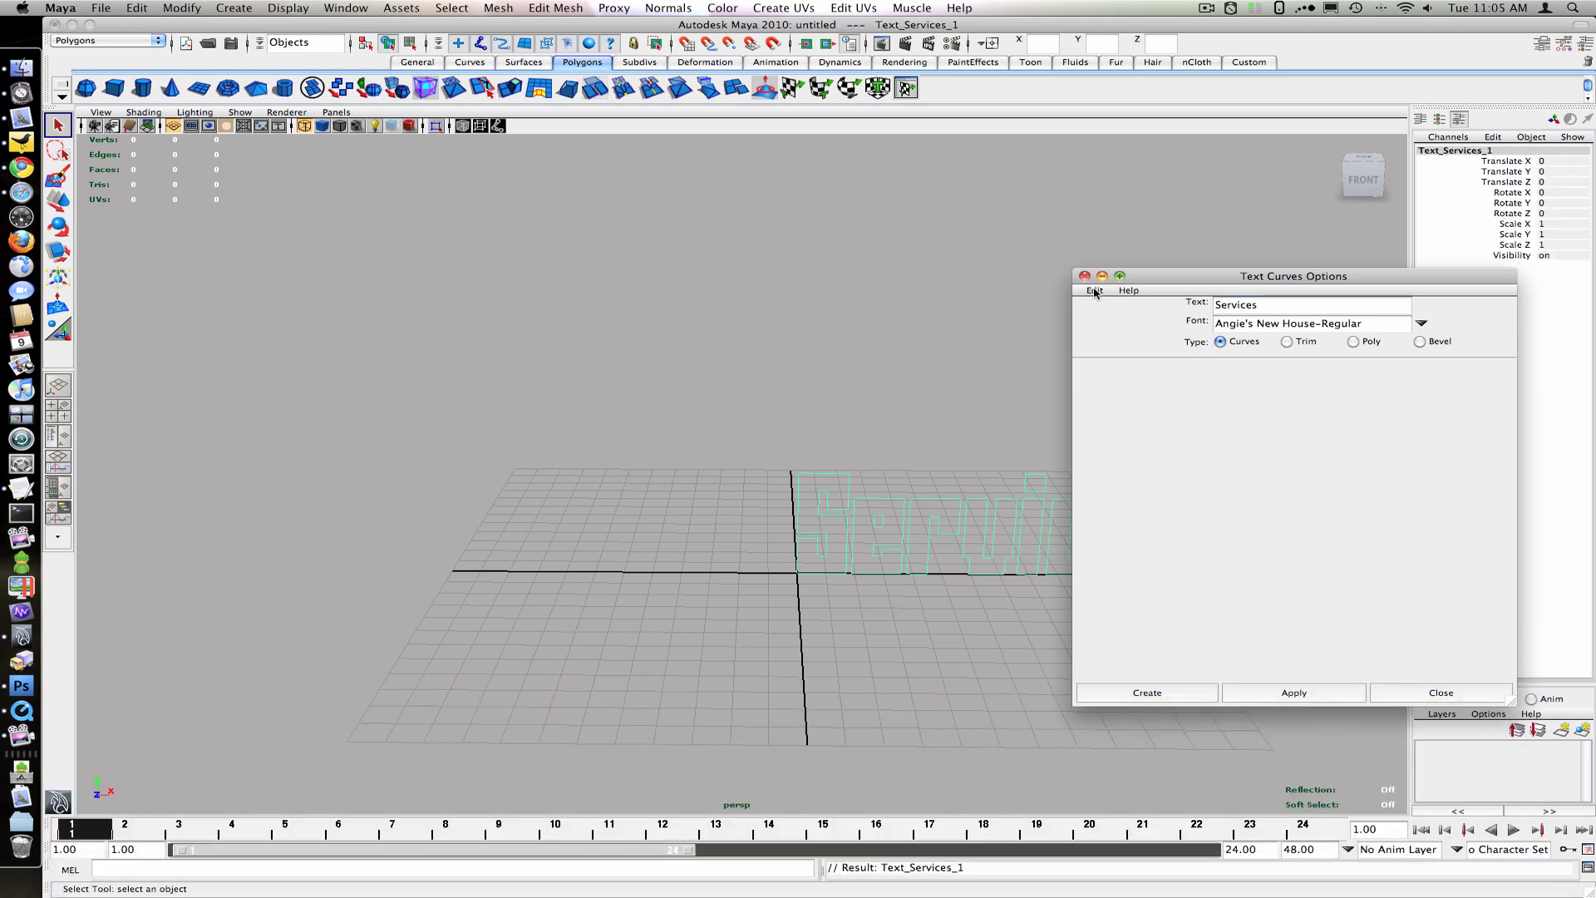
left_click(1086, 275)
Draw a two-point circular arc in the side view as an extrusion path for the text
key("f")
left_click_drag(1072, 292, 937, 545, "alt")
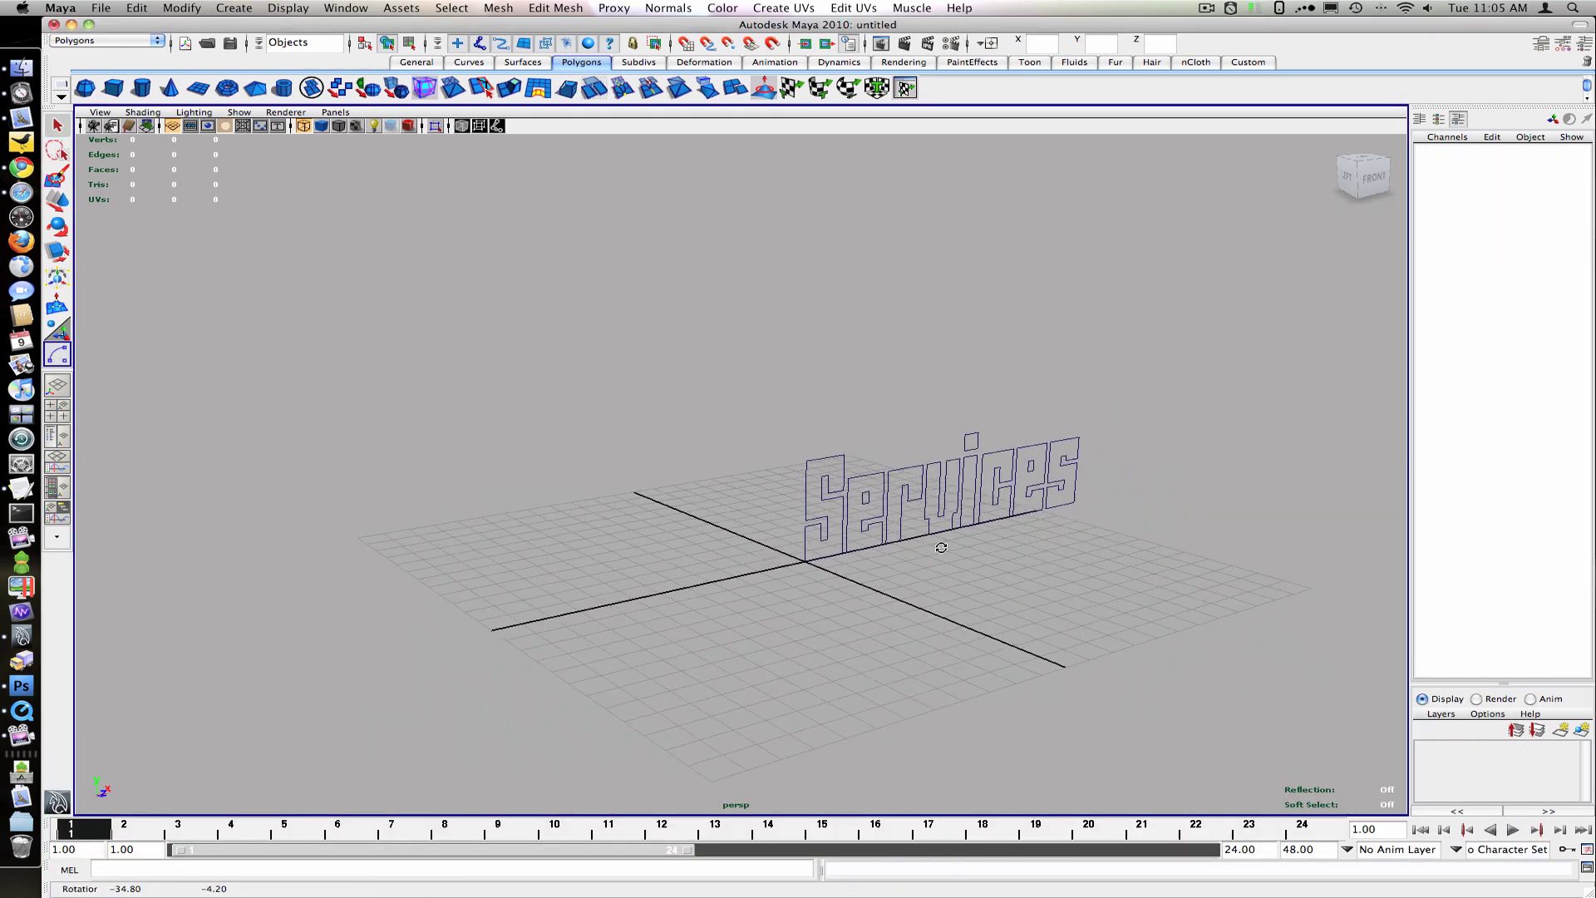
key("space")
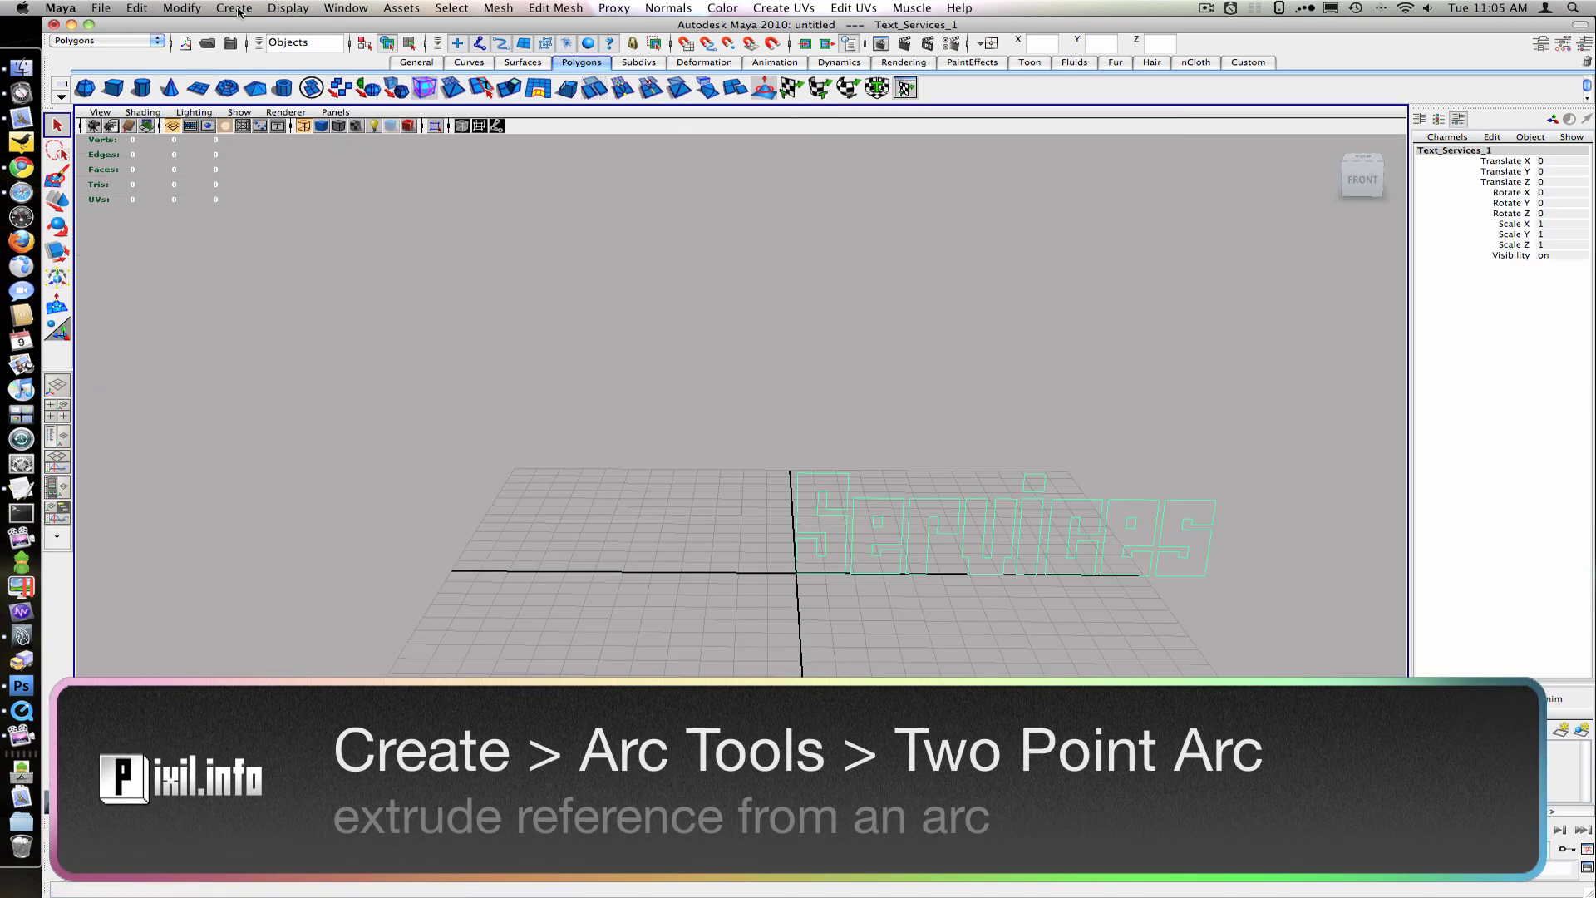
left_click(233, 7)
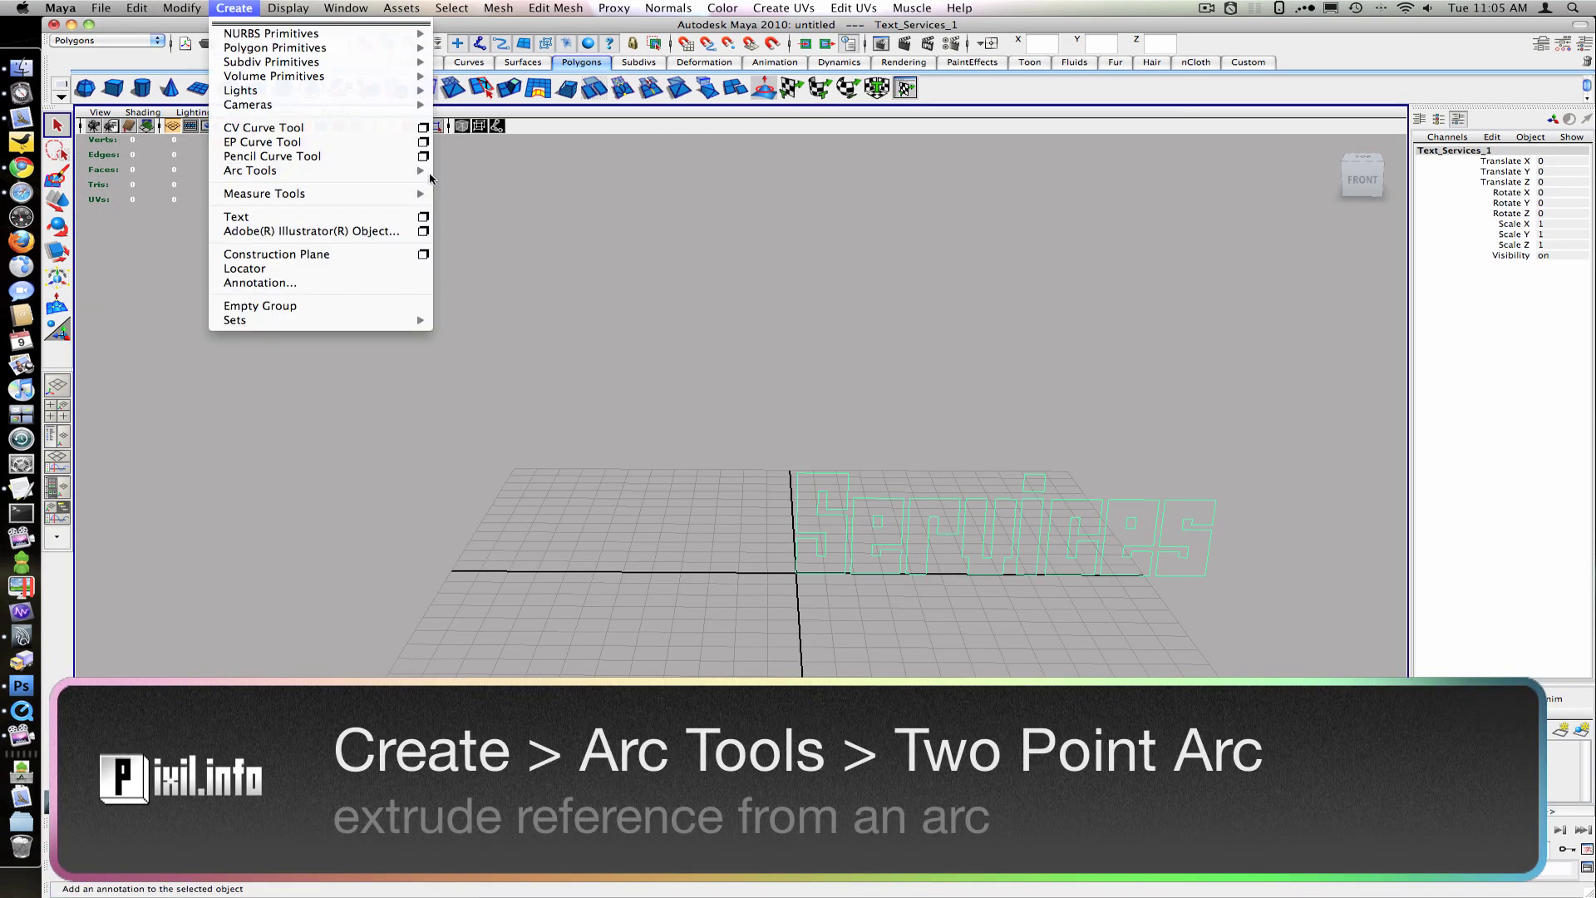
mouse_move(413, 171)
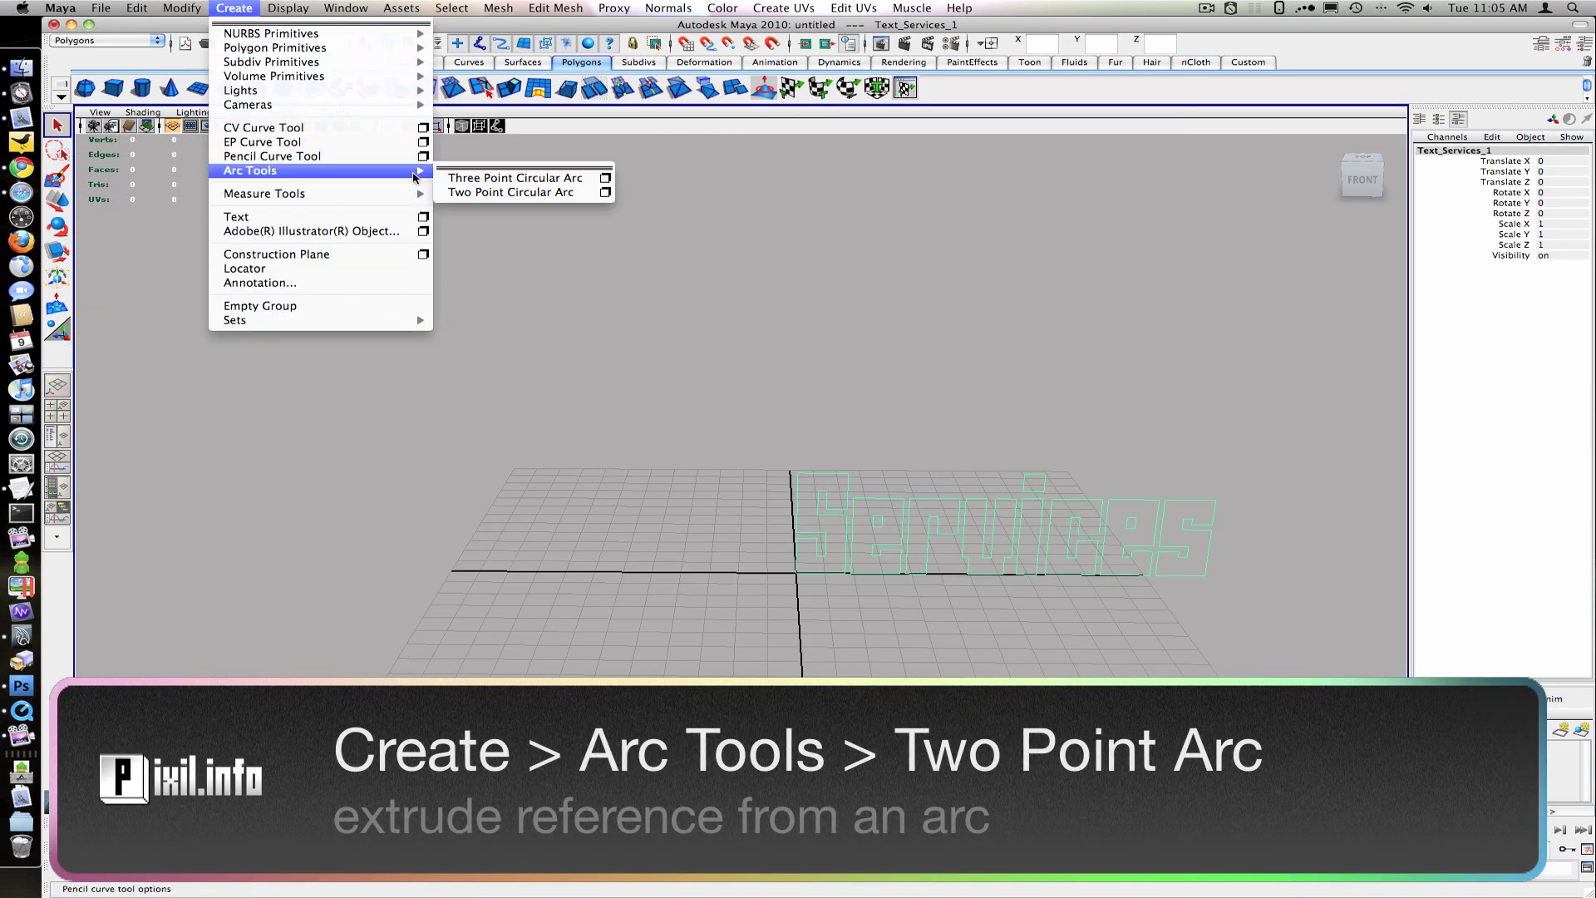
left_click(565, 192)
key("f")
left_click_drag(854, 554, 948, 546, "alt")
key("space")
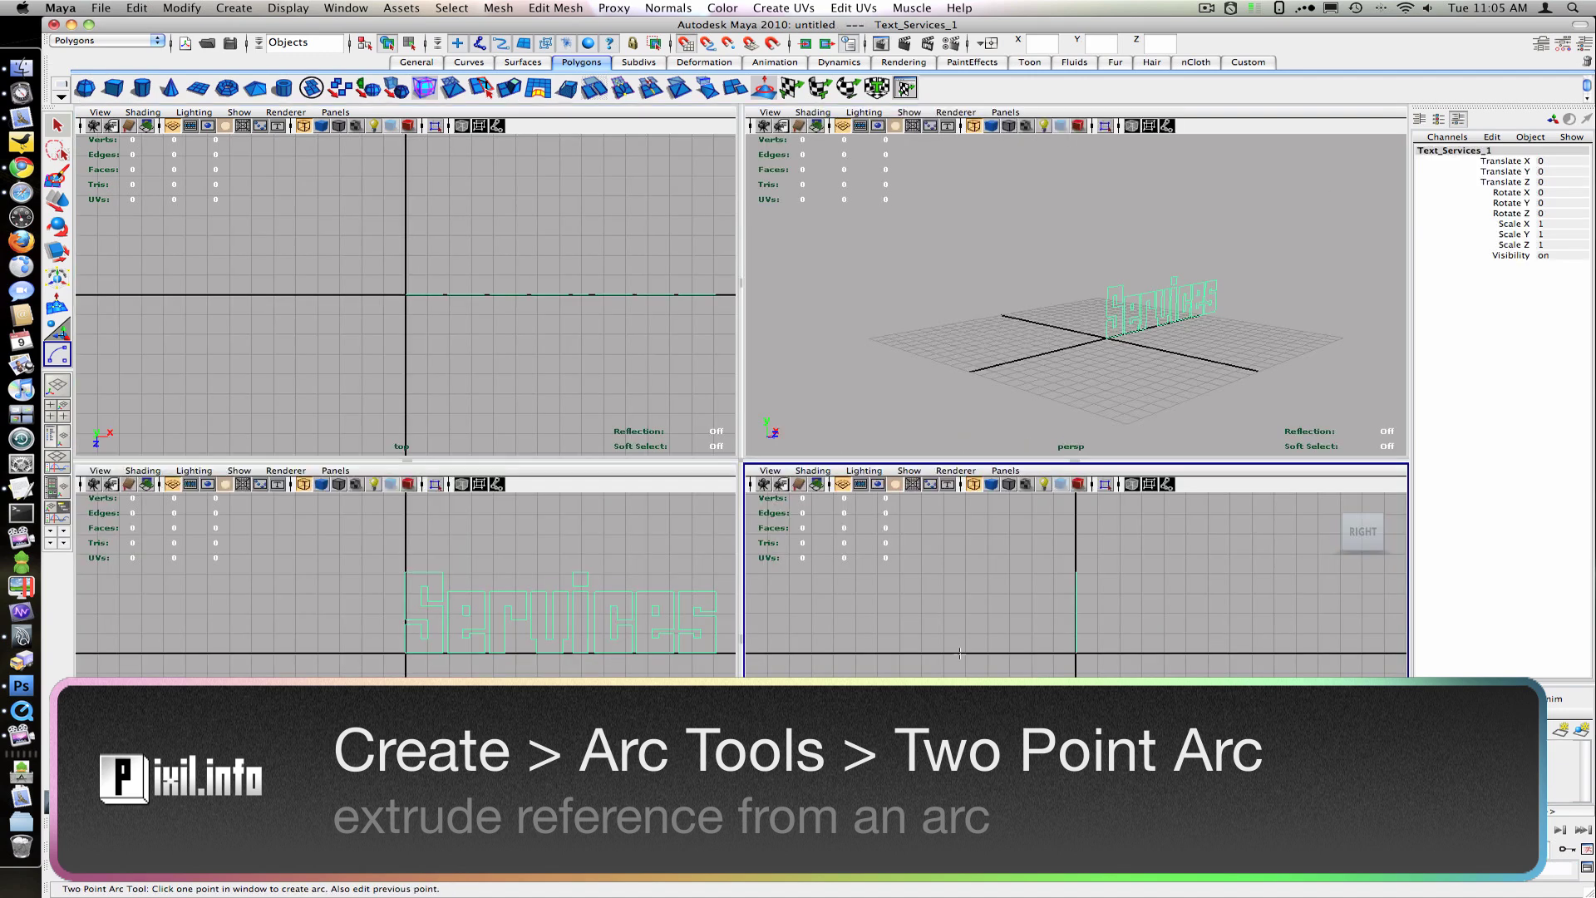
left_click_drag(972, 659, 1225, 647)
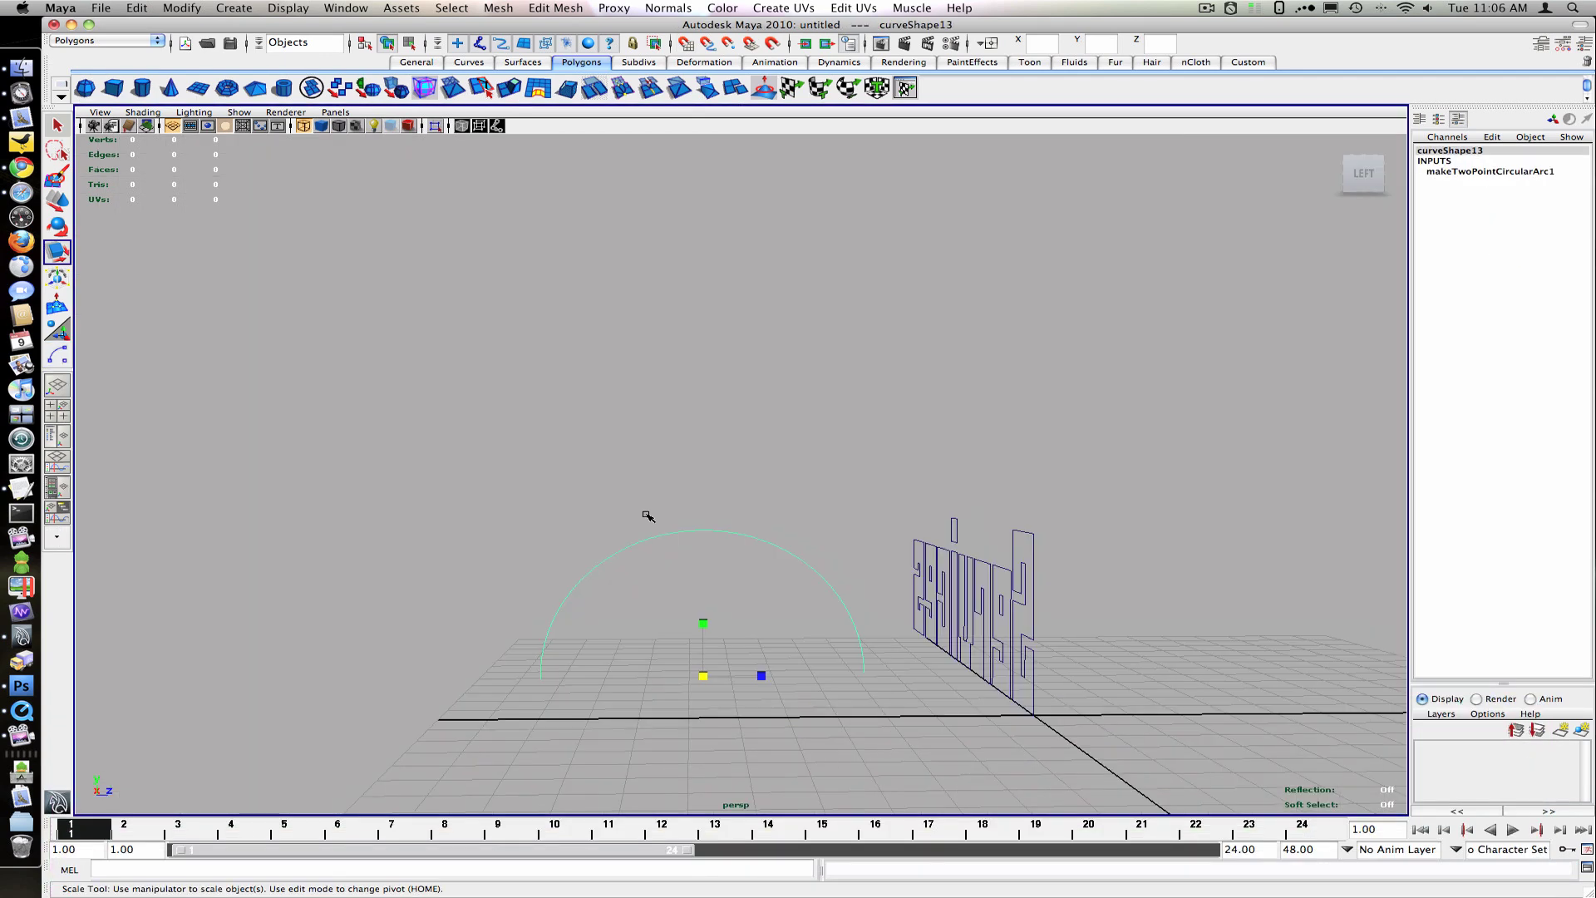
Rebuild the arc as a uniform 3 Cubic curve with 4 spans, a 0 to 1 parameter range and its ends kept
left_click(143, 43)
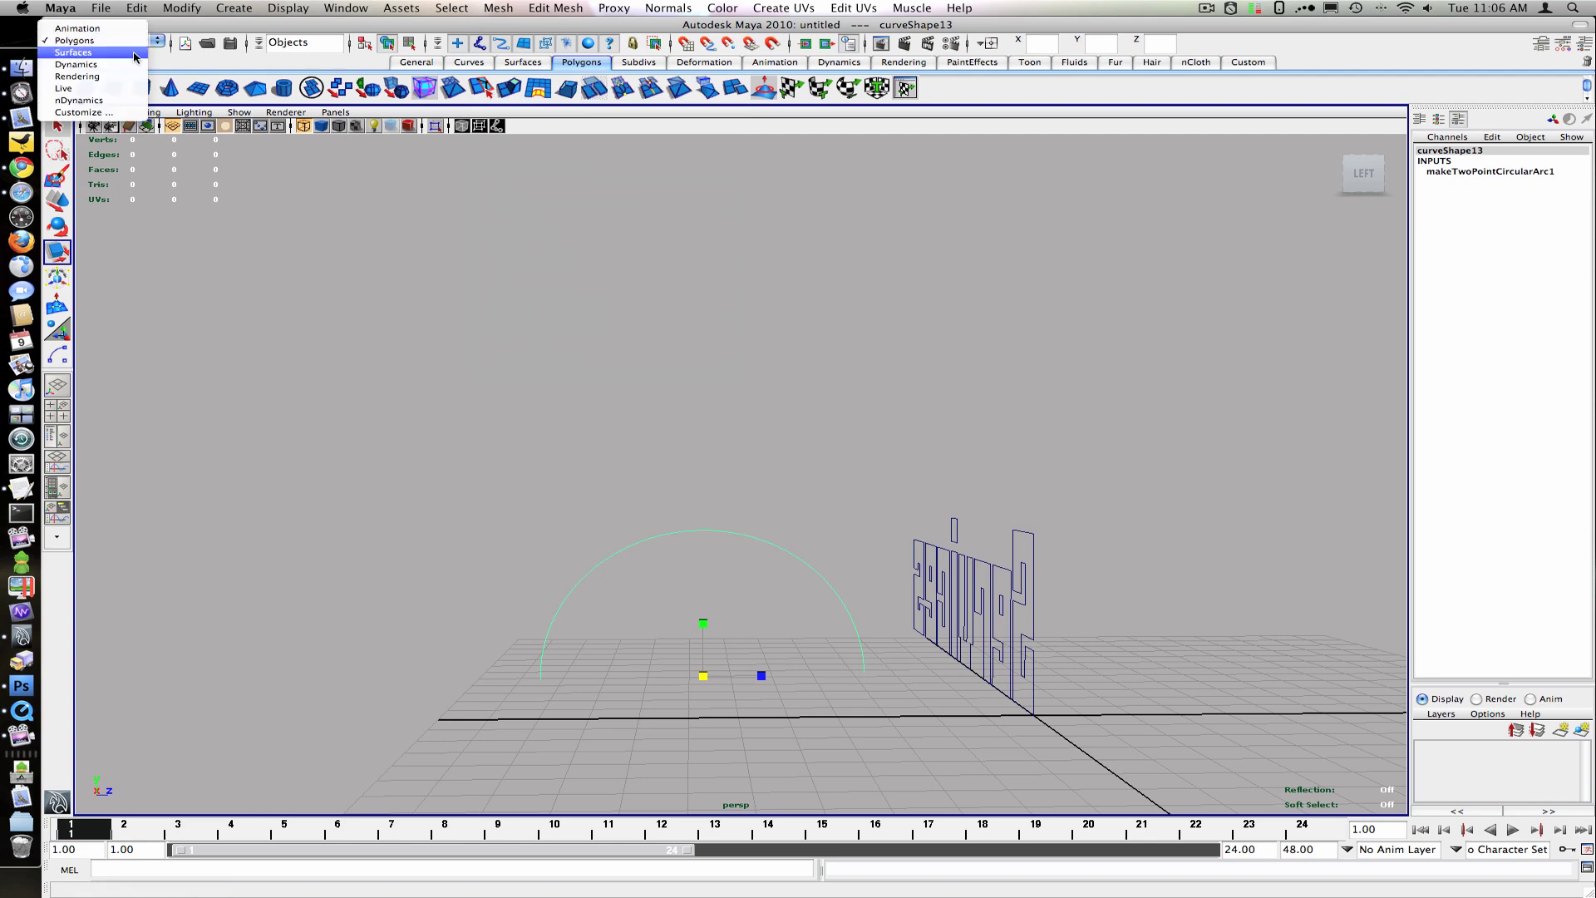
left_click(134, 54)
left_click(466, 8)
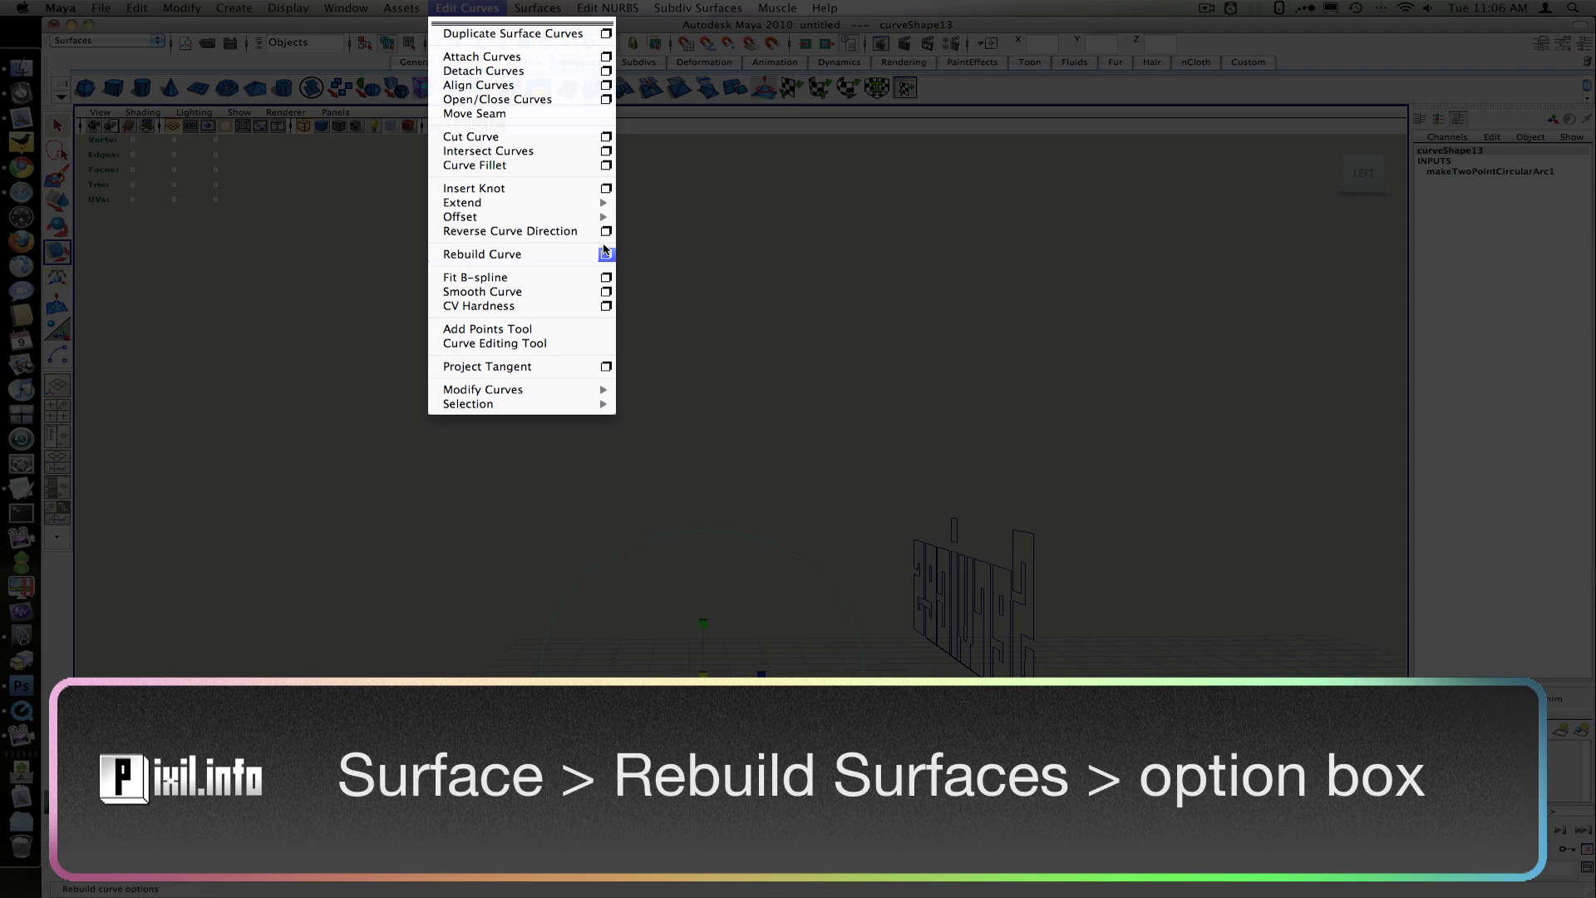
left_click(604, 253)
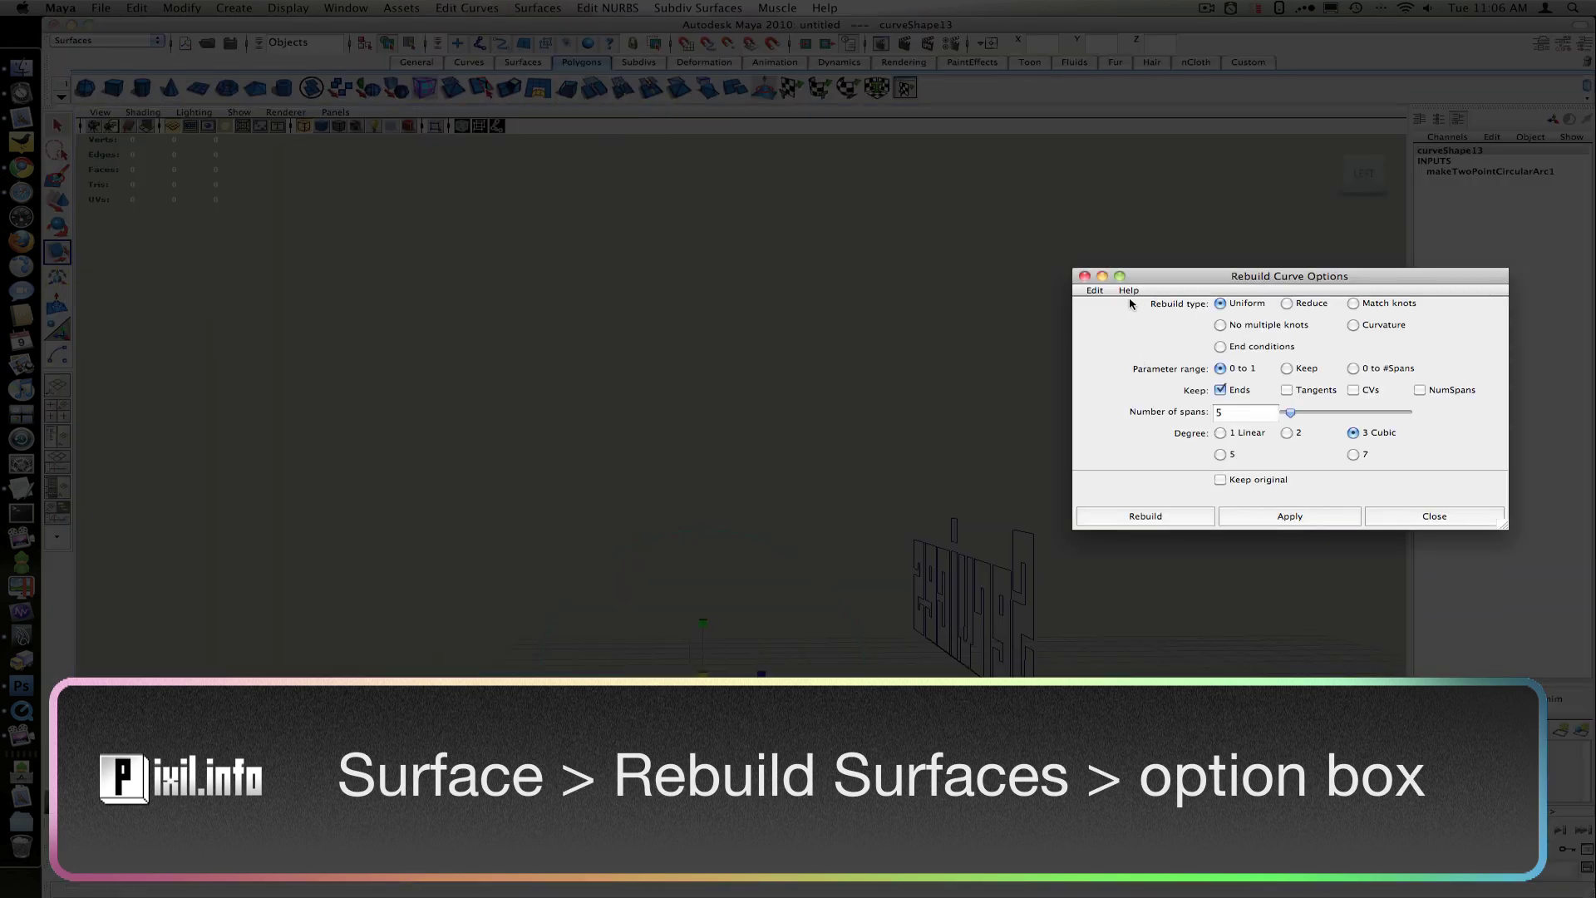
left_click(1150, 314)
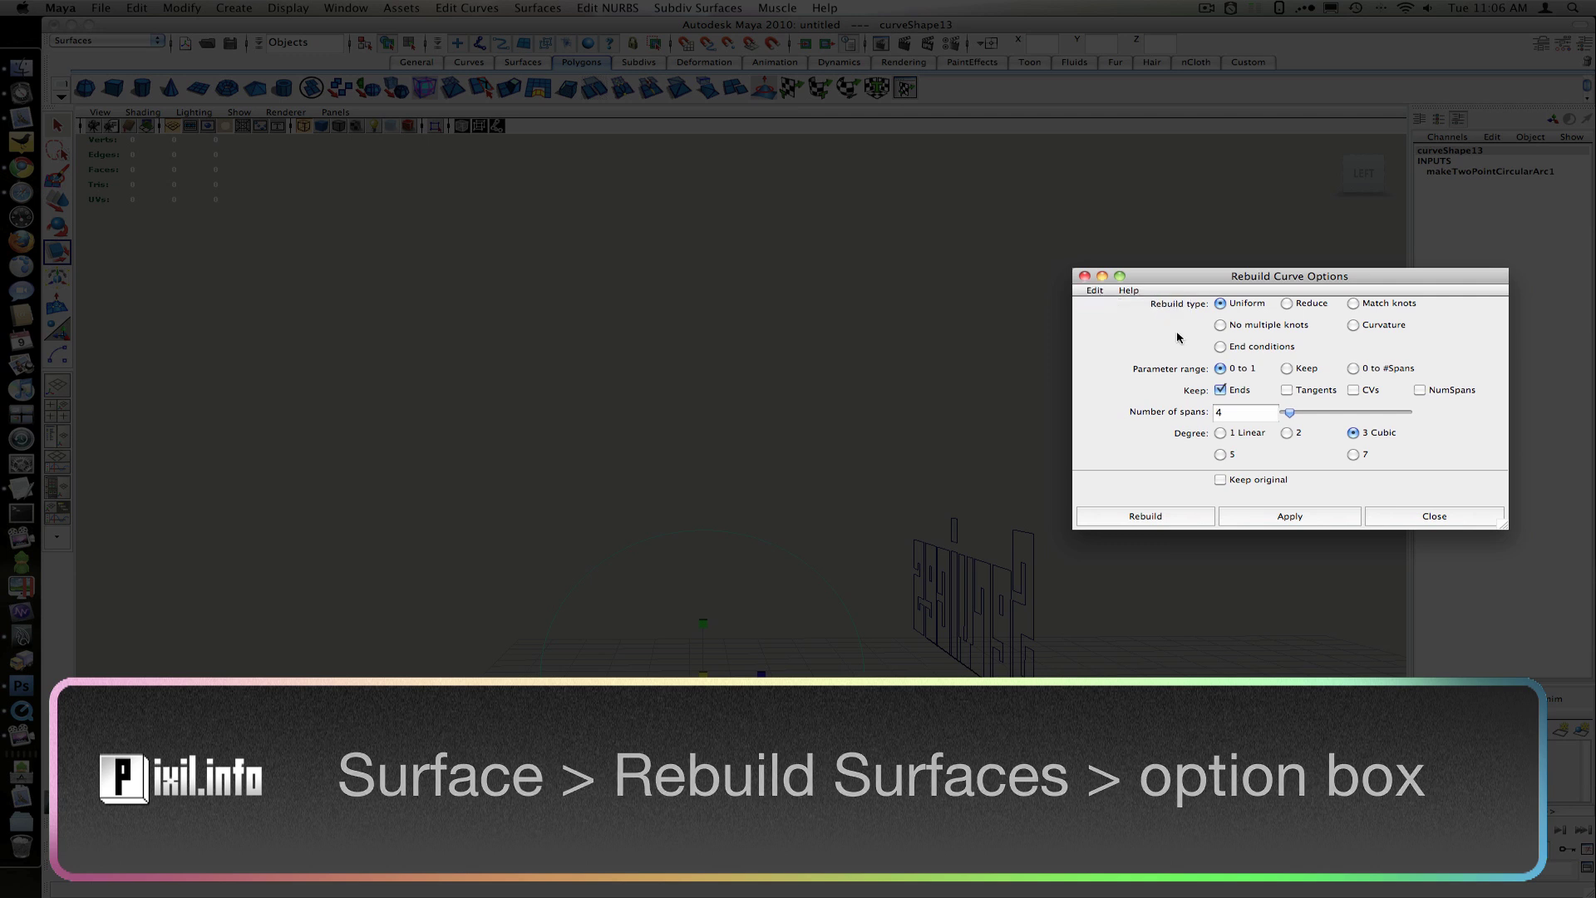
left_click_drag(1510, 640, 1510, 640)
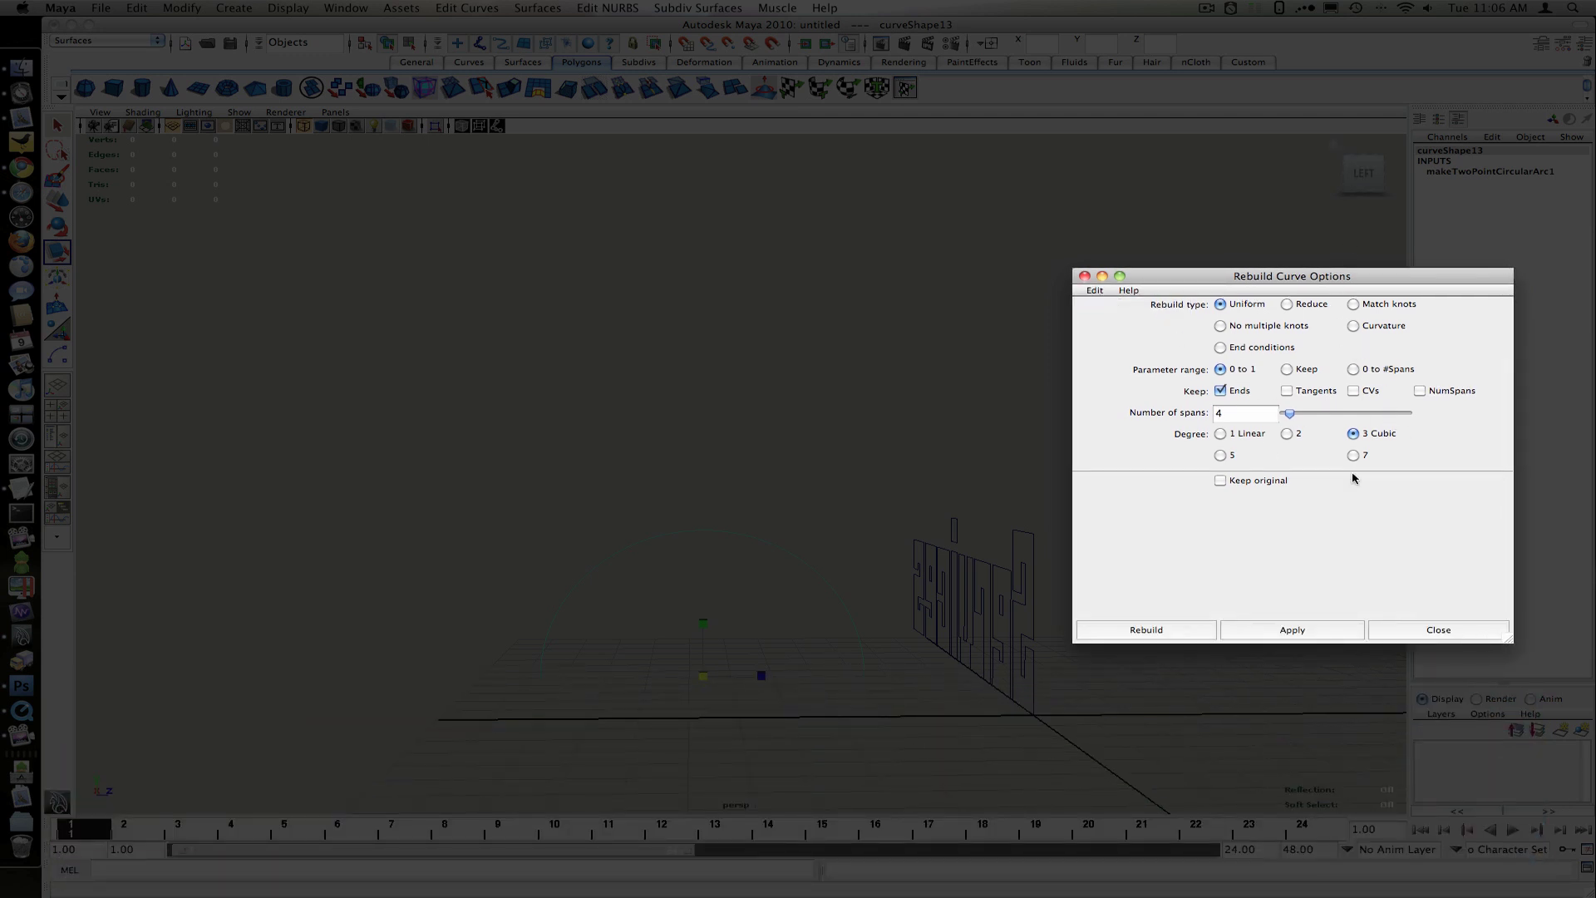
left_click(1292, 630)
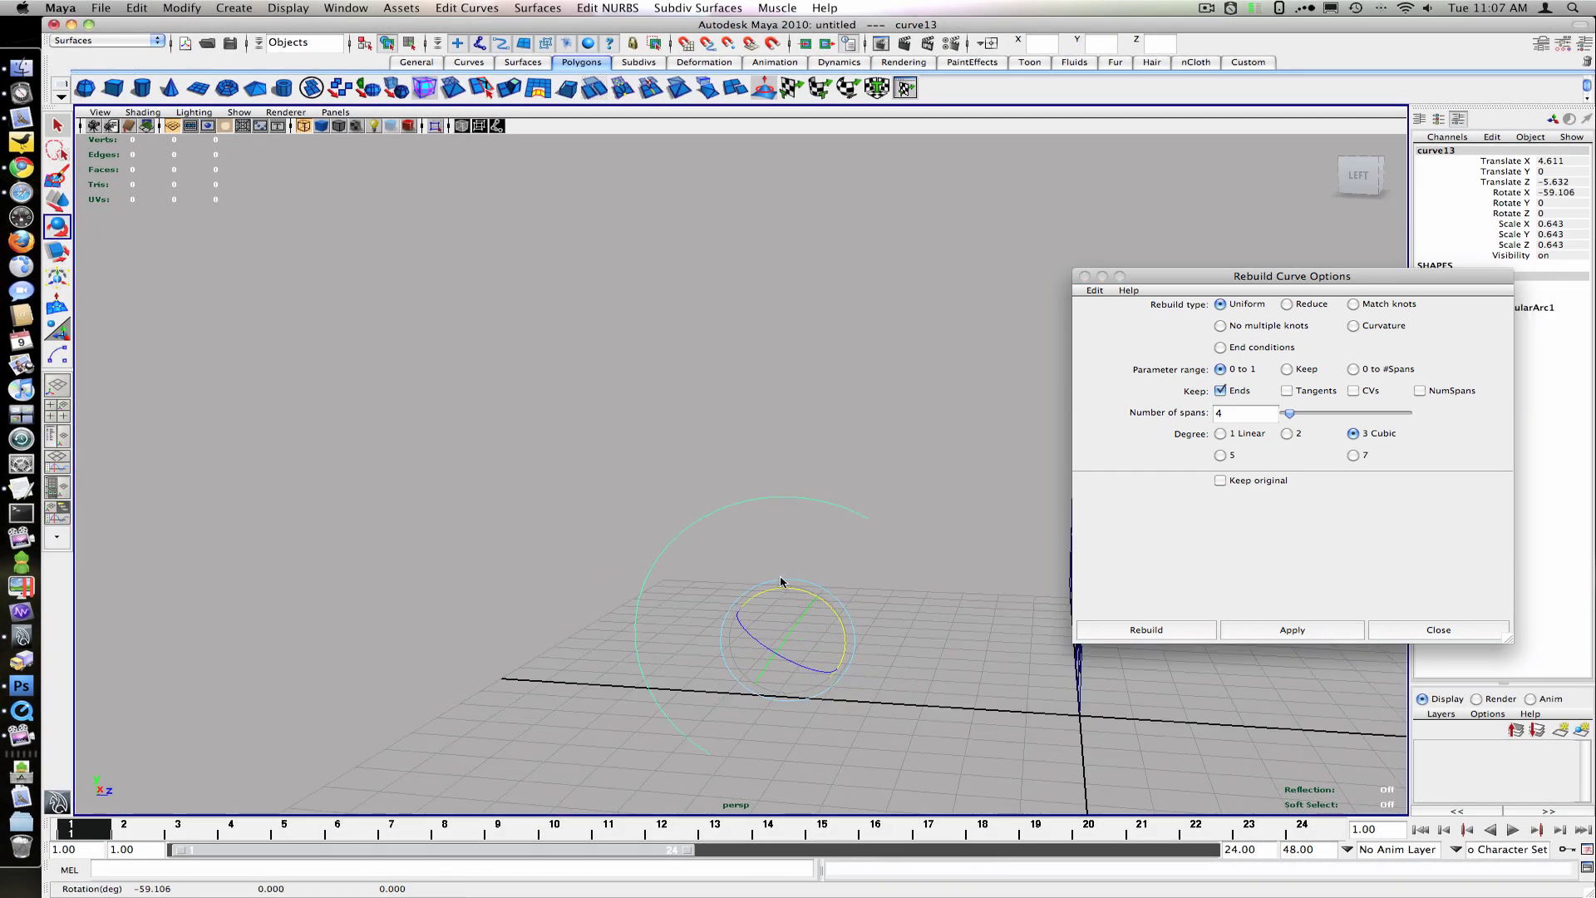
Extrude the letter "S" outline along the arc as a NURBS tube, positioned at path with component pivot and profile normal orientation, and shade the view
left_click_drag(781, 582, 759, 620, "alt")
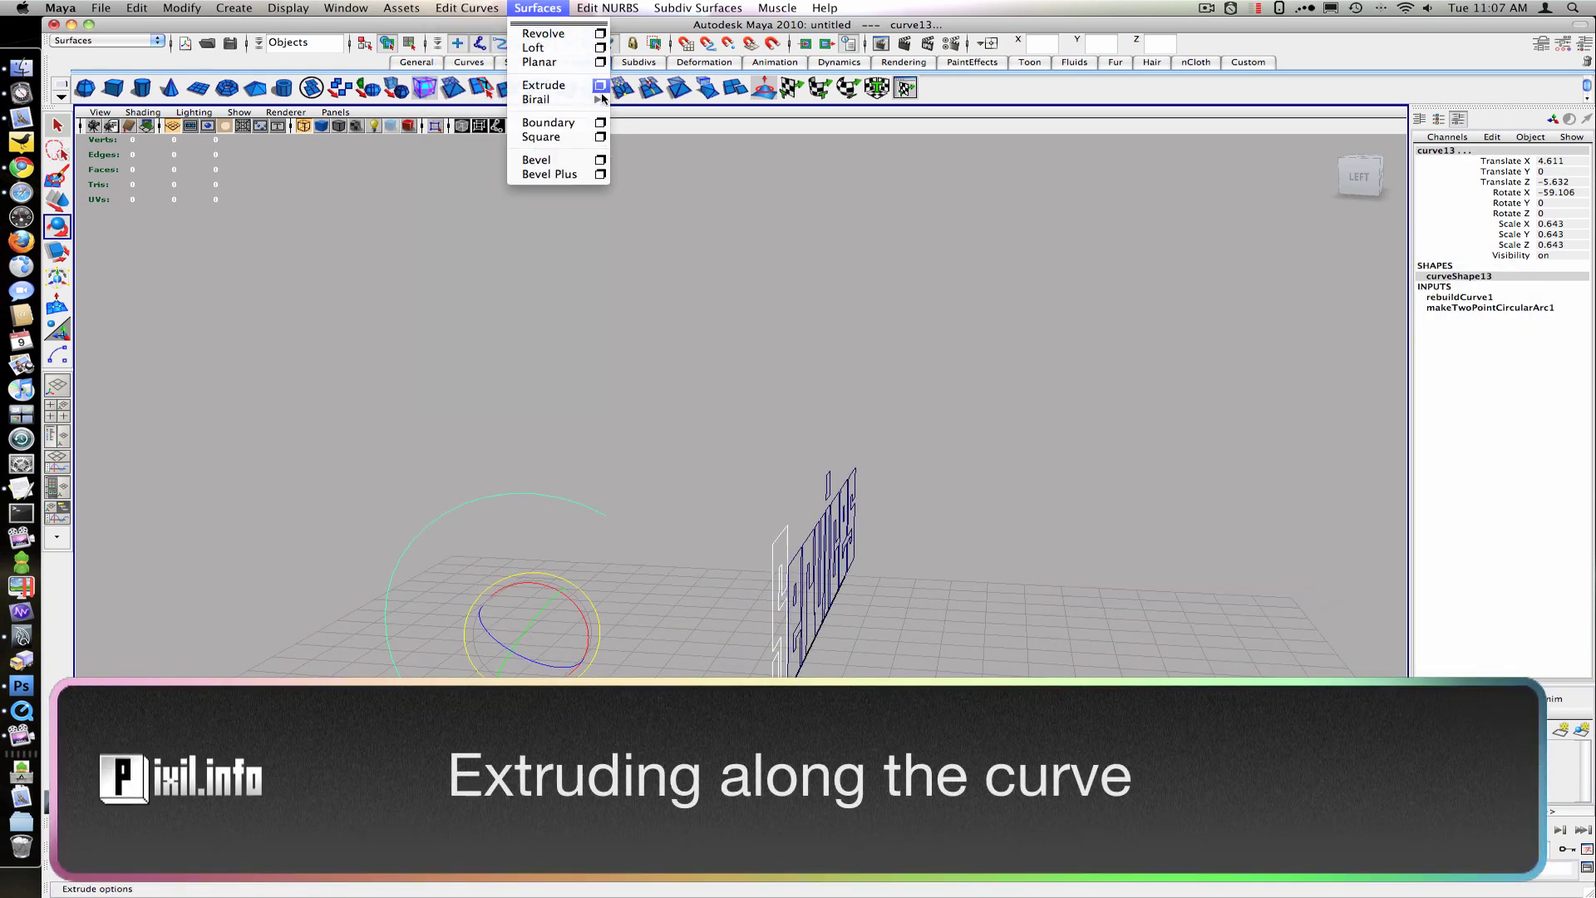
left_click(600, 87)
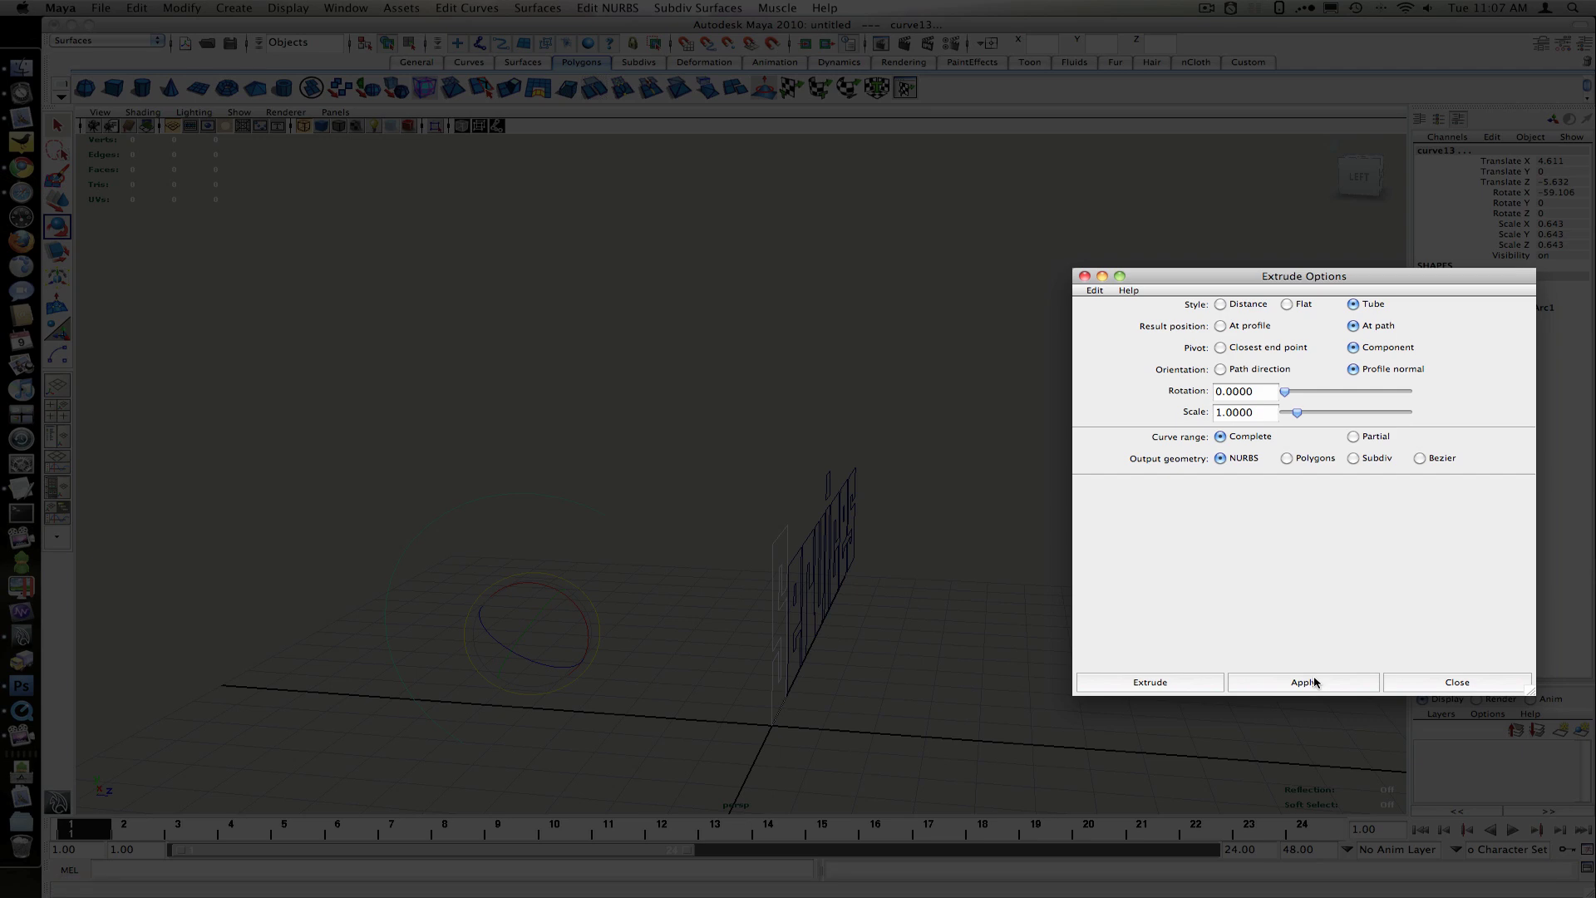
left_click(1316, 682)
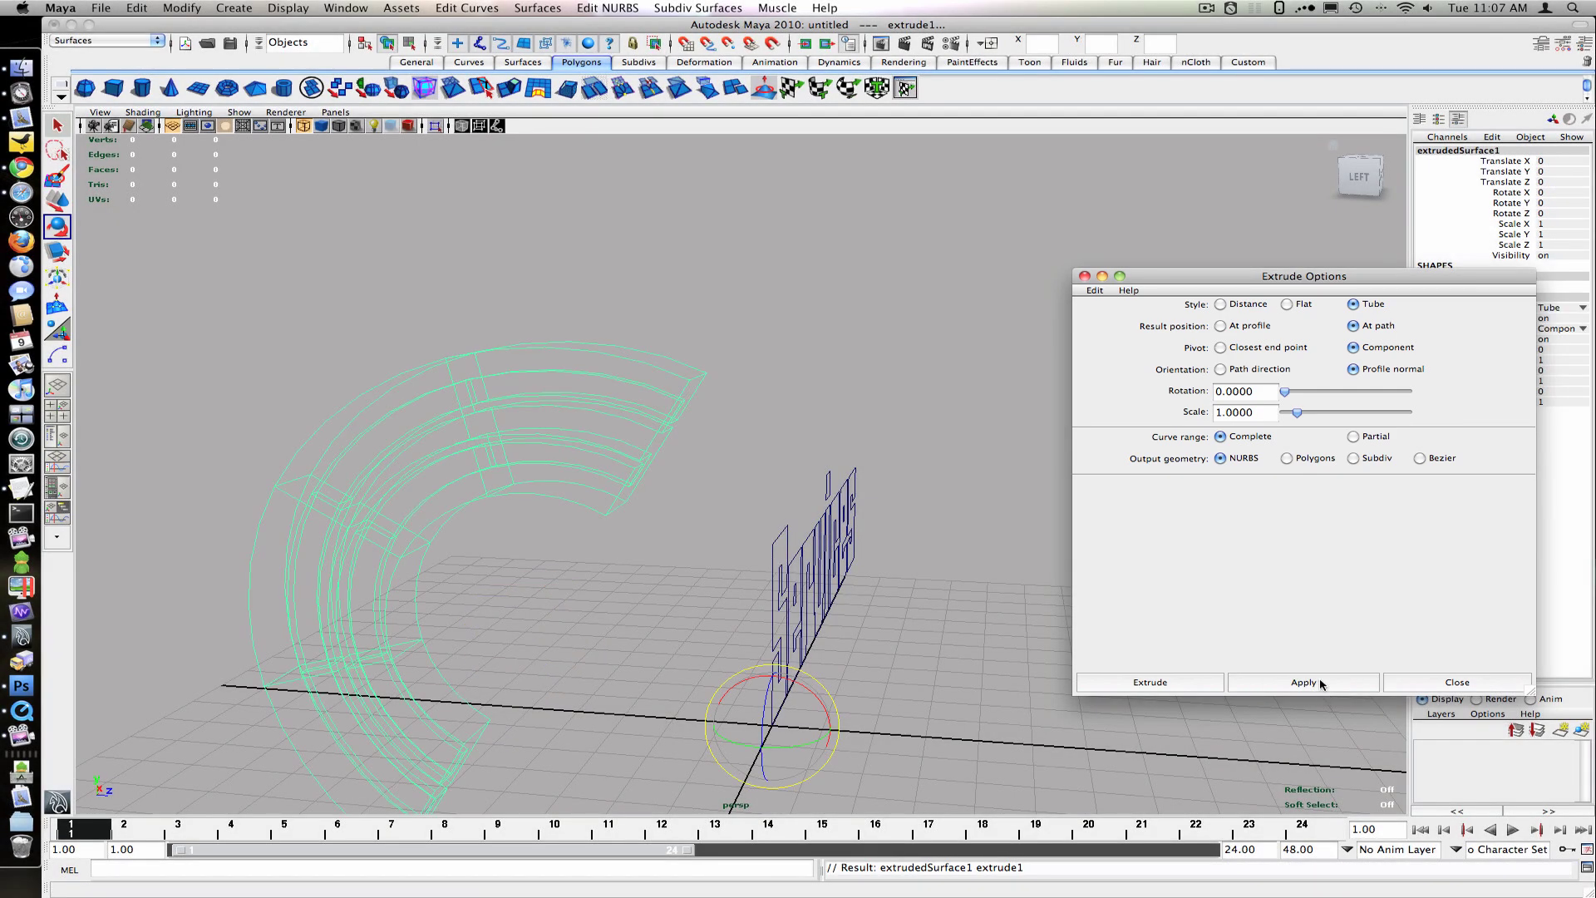
left_click_drag(697, 429, 474, 401, "alt")
key("5")
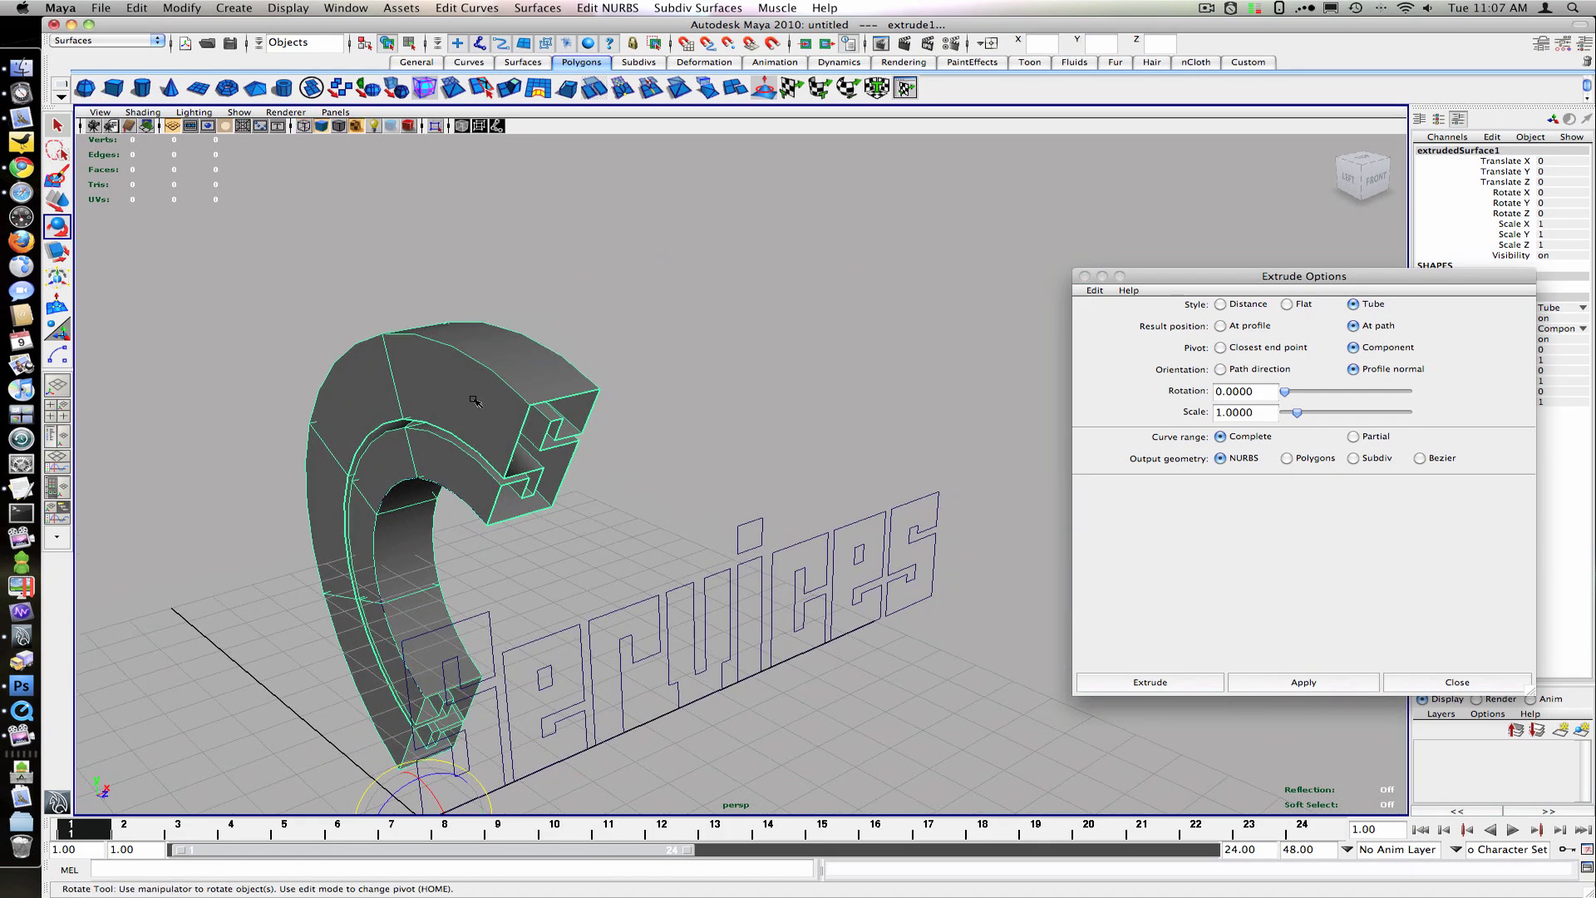
Fill the open upper end of the extruded "S" with a planar surface built from its end isoparm
right_click_drag(464, 385, 461, 356)
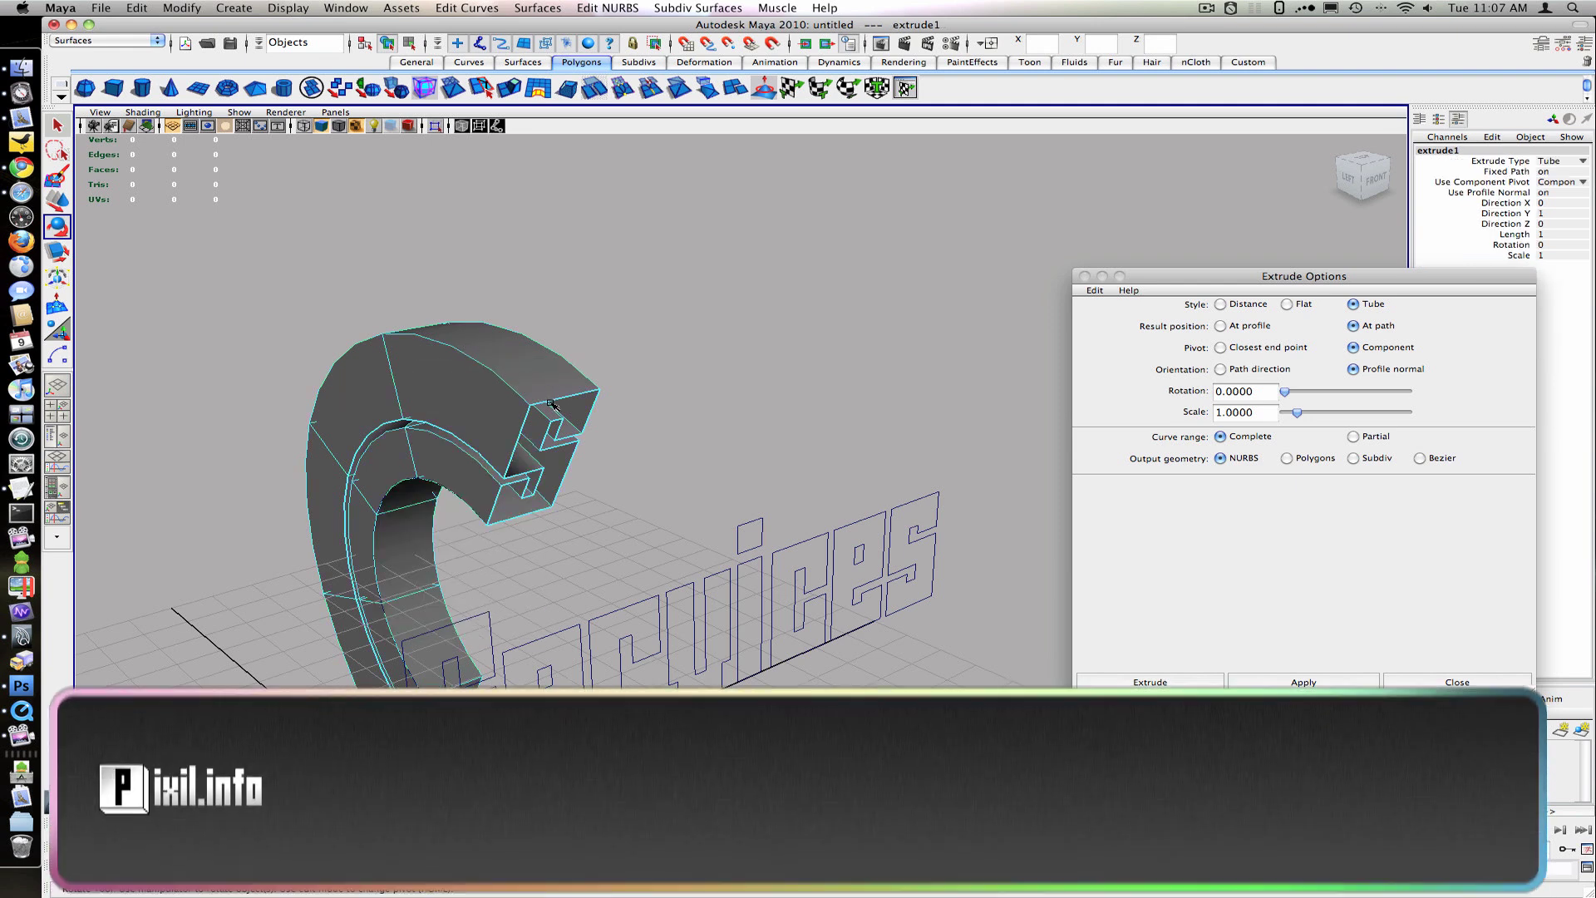
left_click(572, 417)
left_click(515, 7)
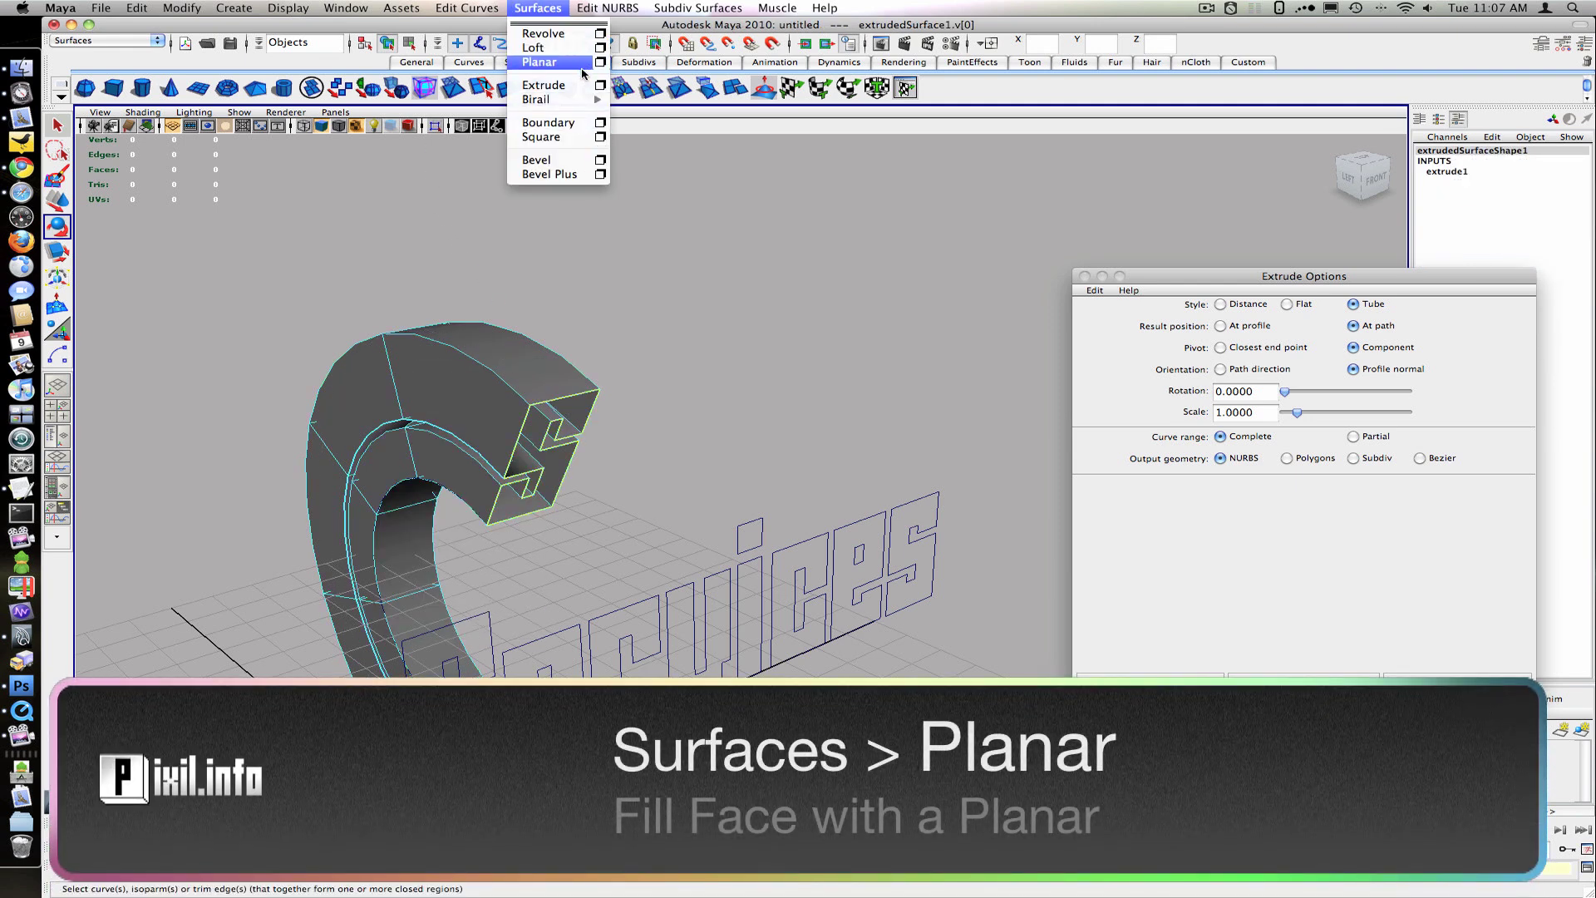
left_click(580, 66)
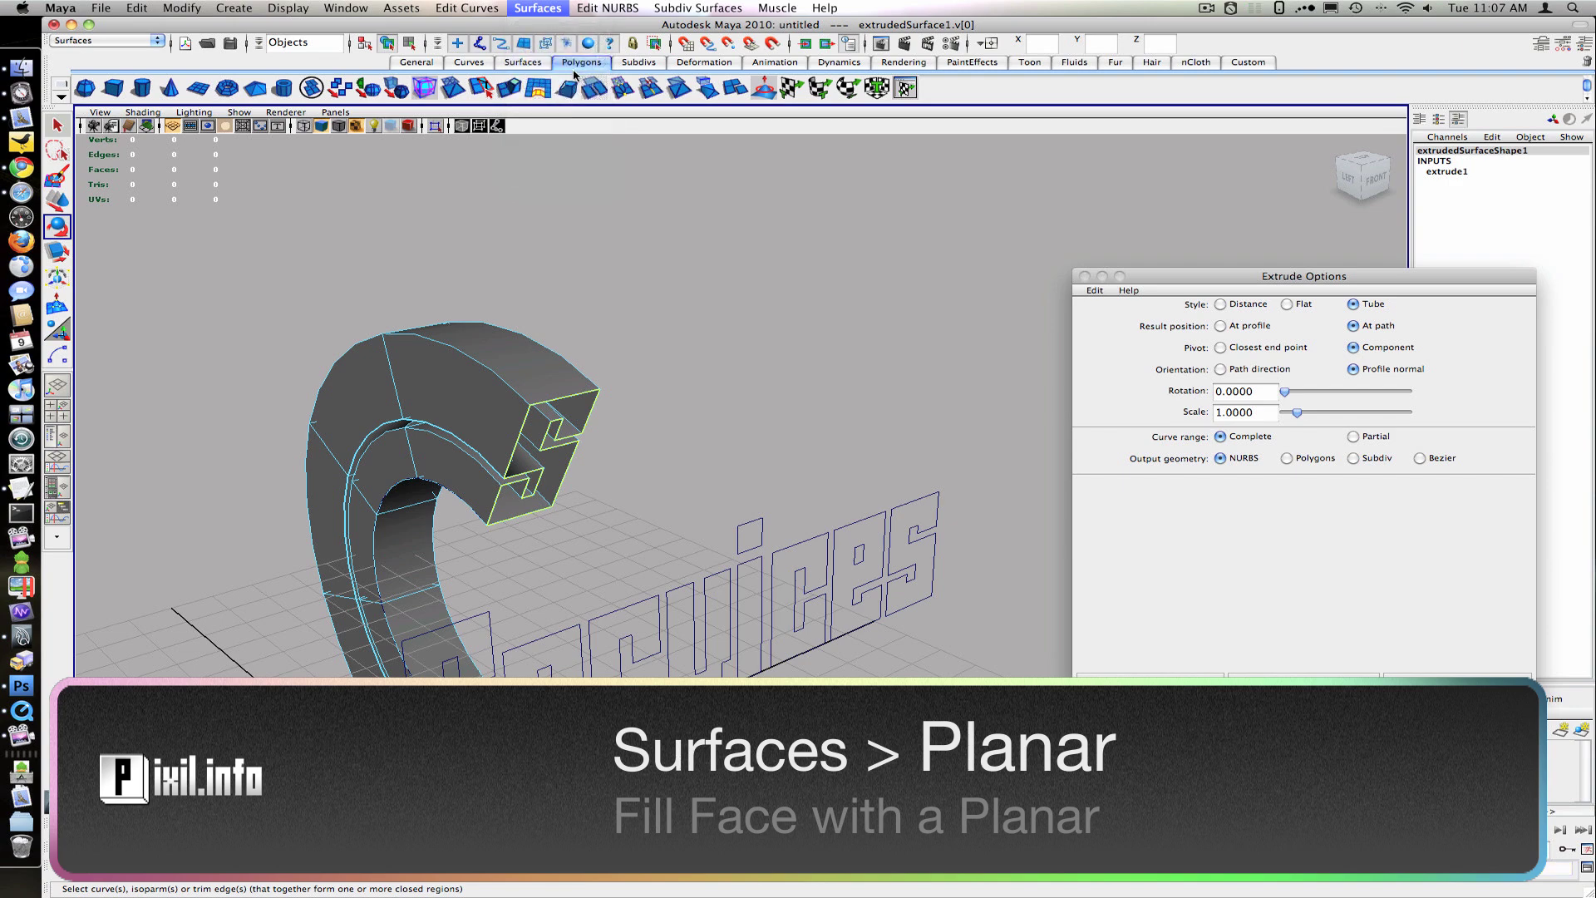
mouse_move(664, 499)
left_mouse_down("alt")
mouse_move(591, 465)
mouse_move(570, 474)
mouse_move(838, 501)
mouse_move(886, 524)
mouse_move(647, 506)
left_mouse_up("alt")
Select the arc and the first letter "e" outline and repeat the last surface command
left_click(591, 465)
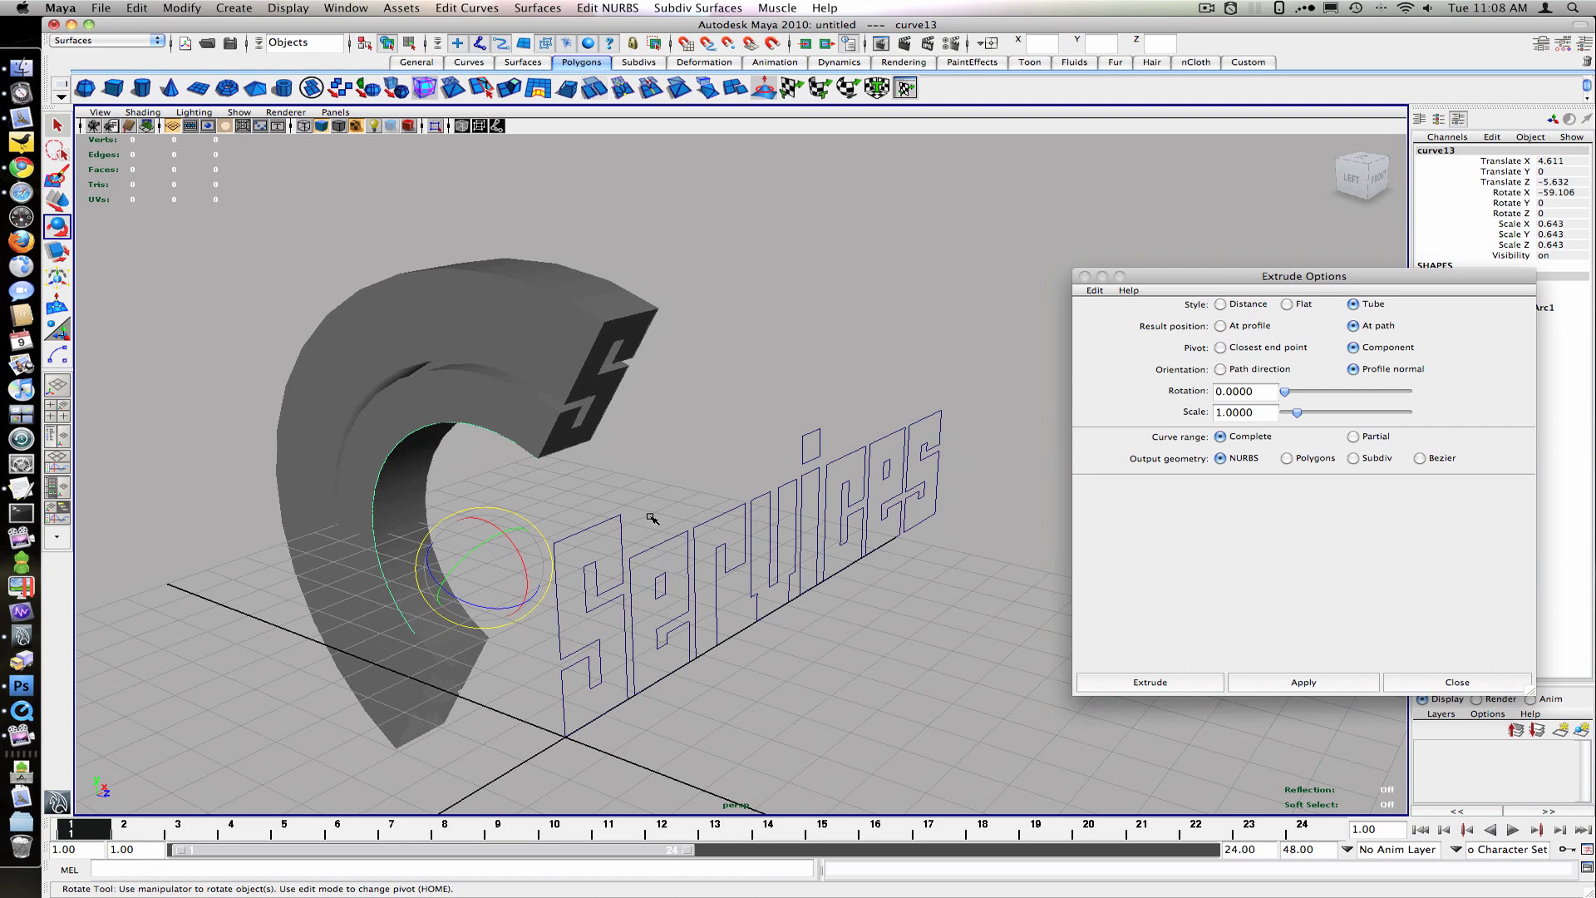
left_click(631, 599)
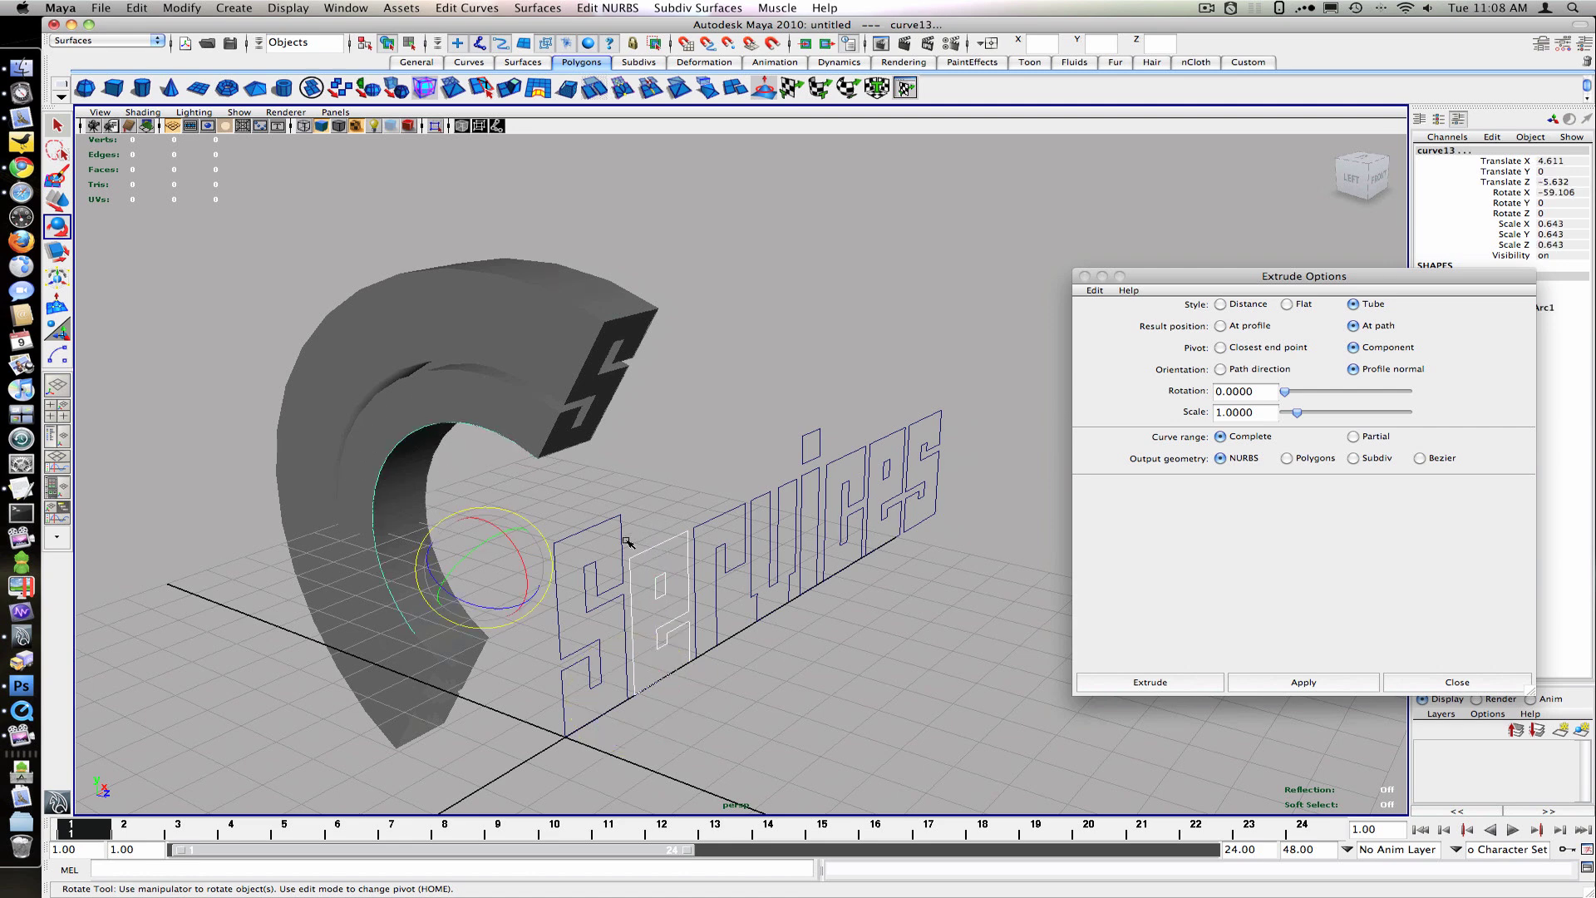
left_click_drag(860, 509, 768, 513, "alt")
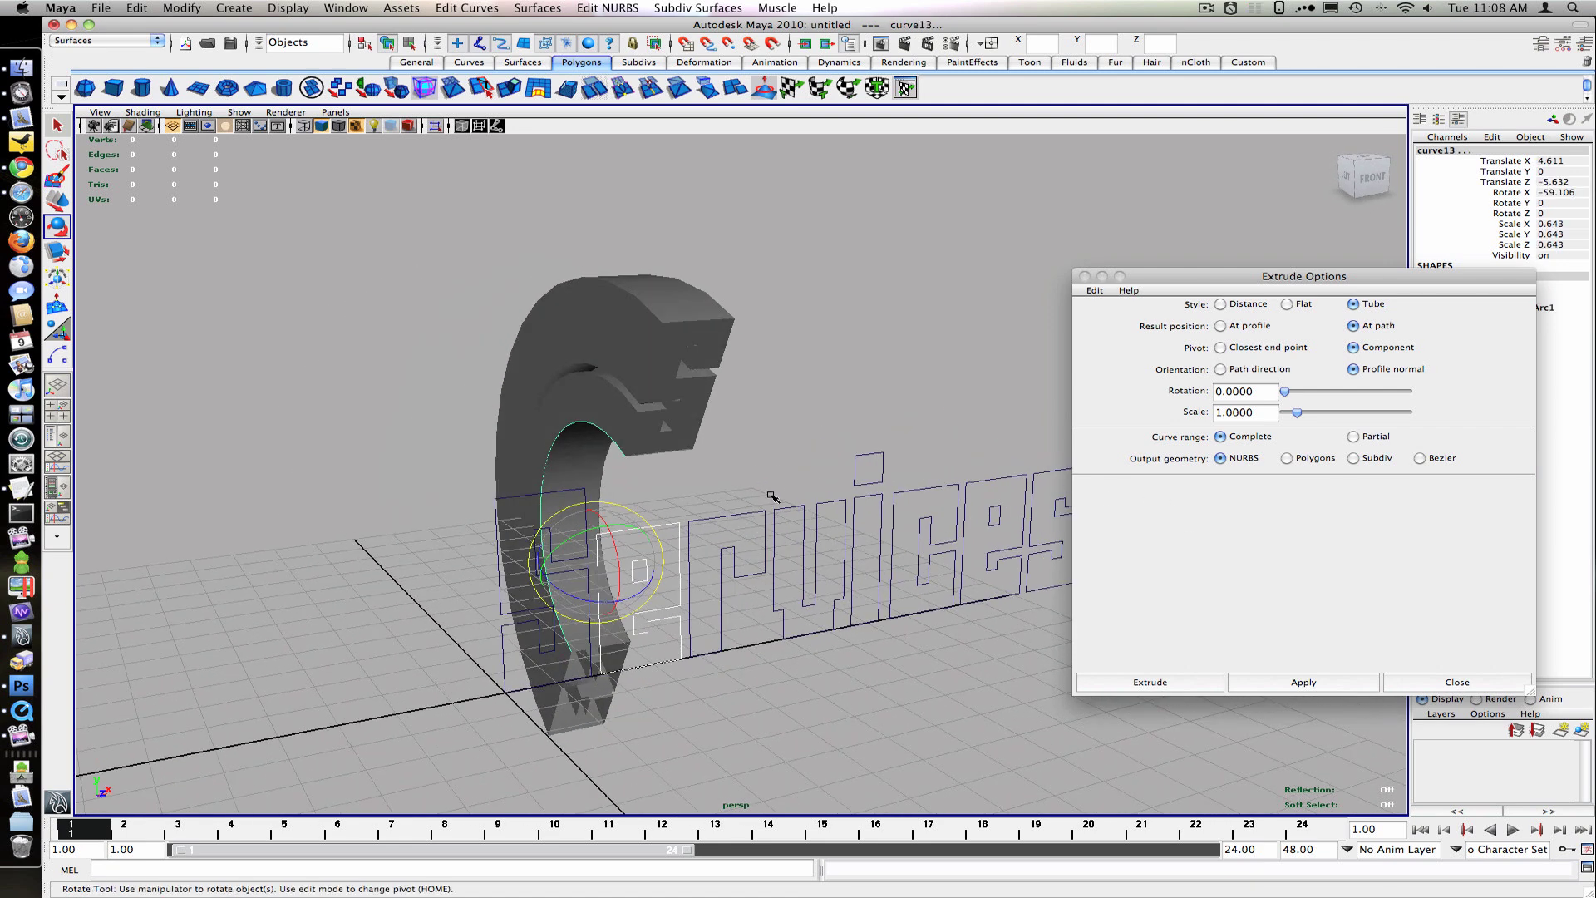
key("g")
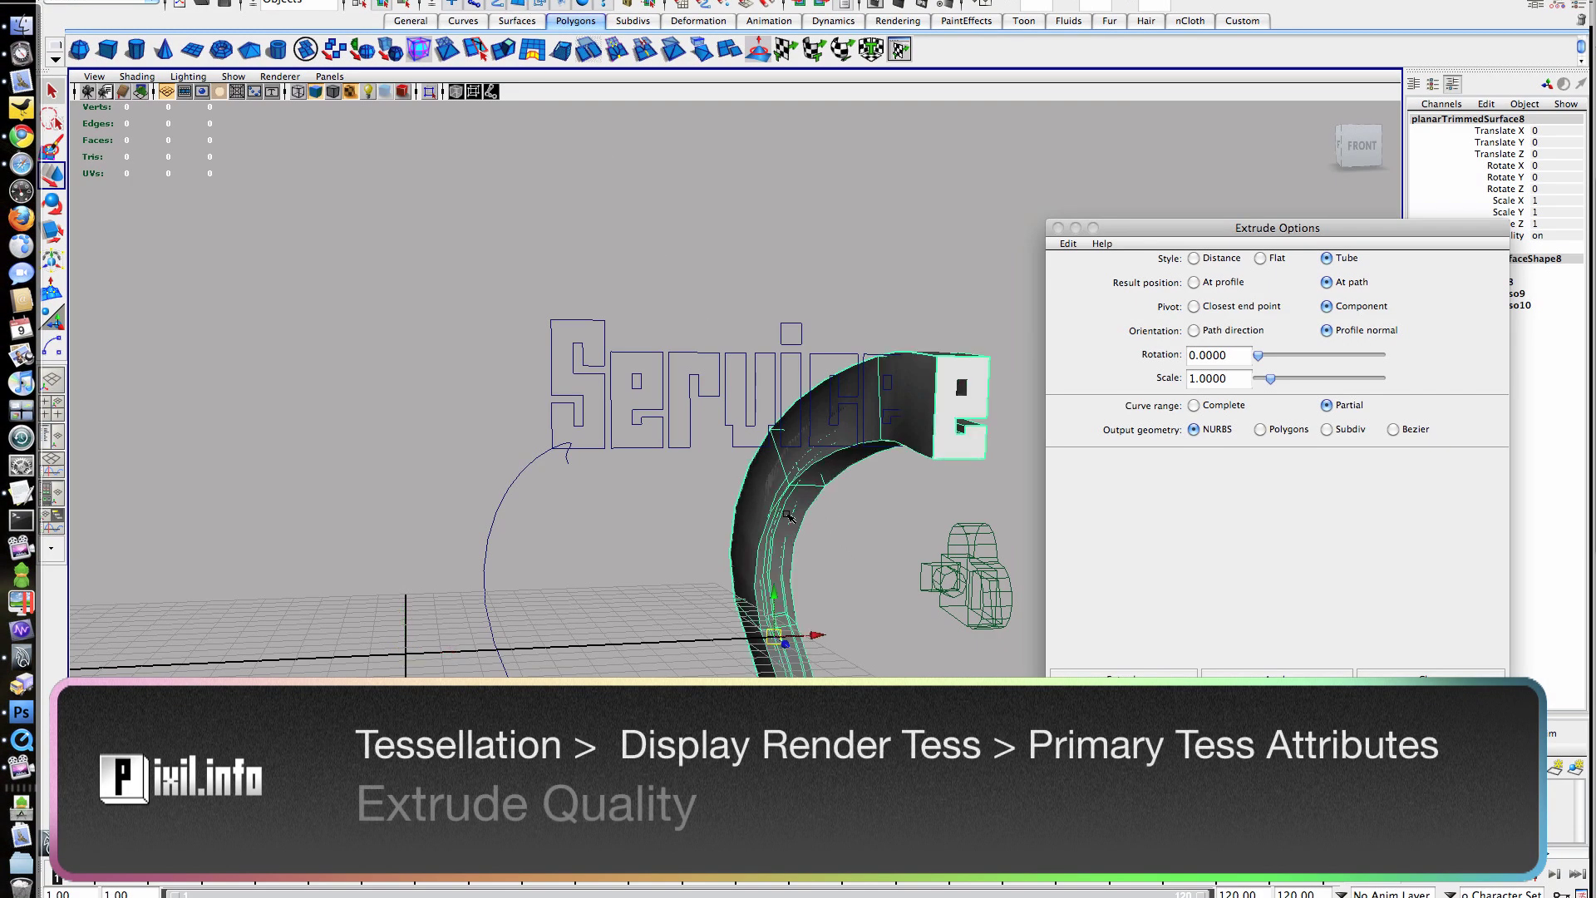
Enable render and advanced tessellation on the long curved "e" extrusion and set Mode U and Mode V to Best Guess Based on Screen Size
mouse_move(790, 516)
right_mouse_down()
mouse_move(796, 562)
mouse_move(738, 619)
right_mouse_up()
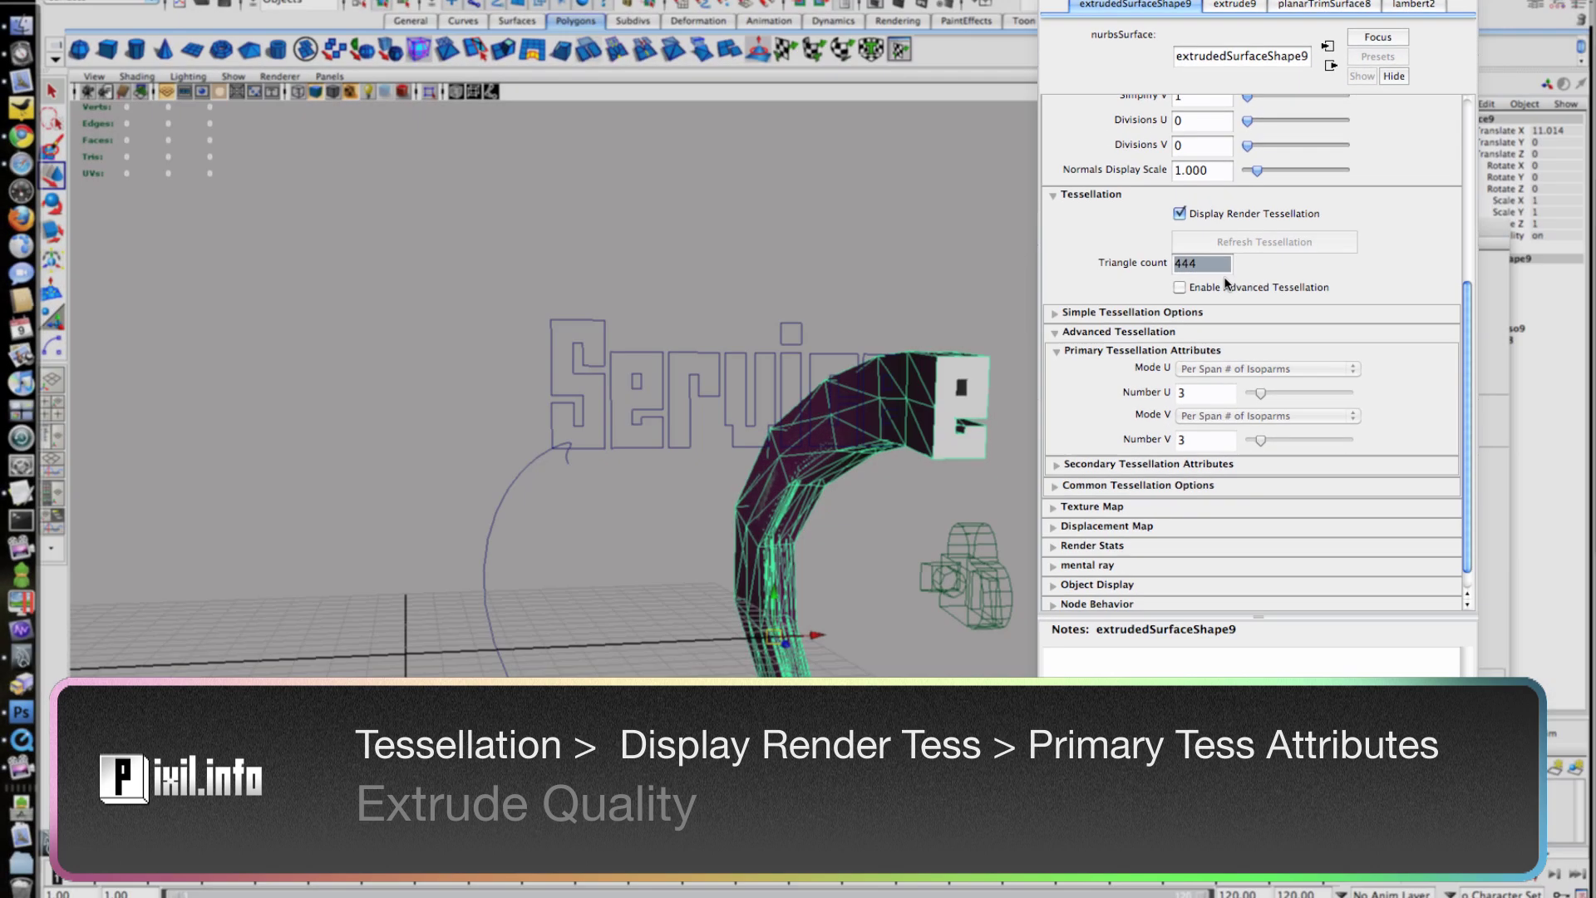
left_click(1162, 361)
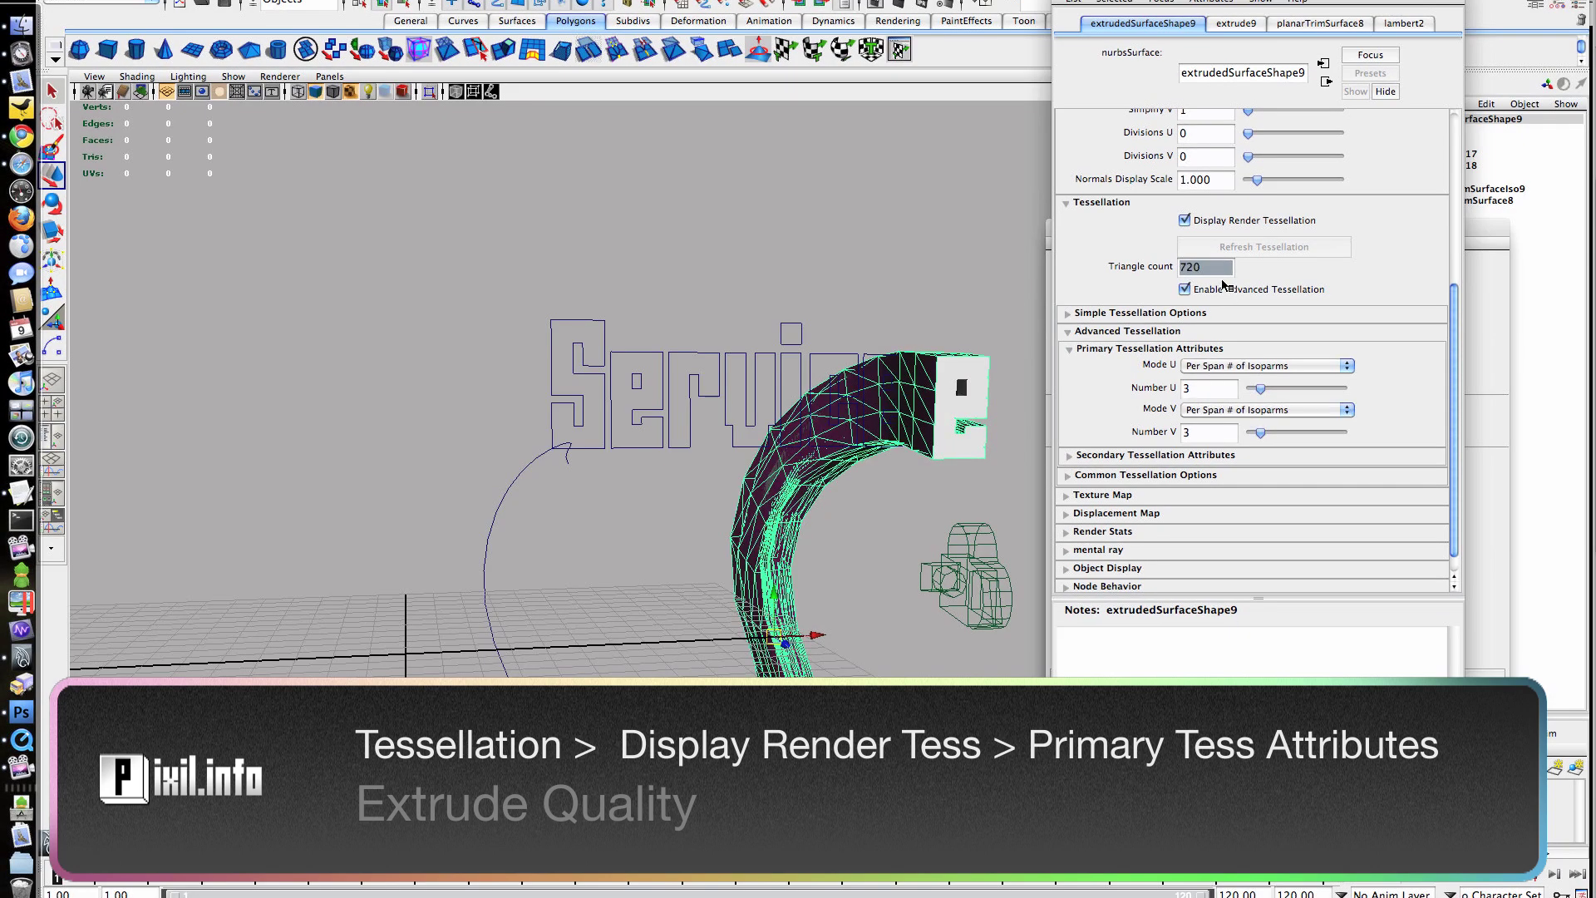
left_click(1232, 462)
left_click(1242, 379)
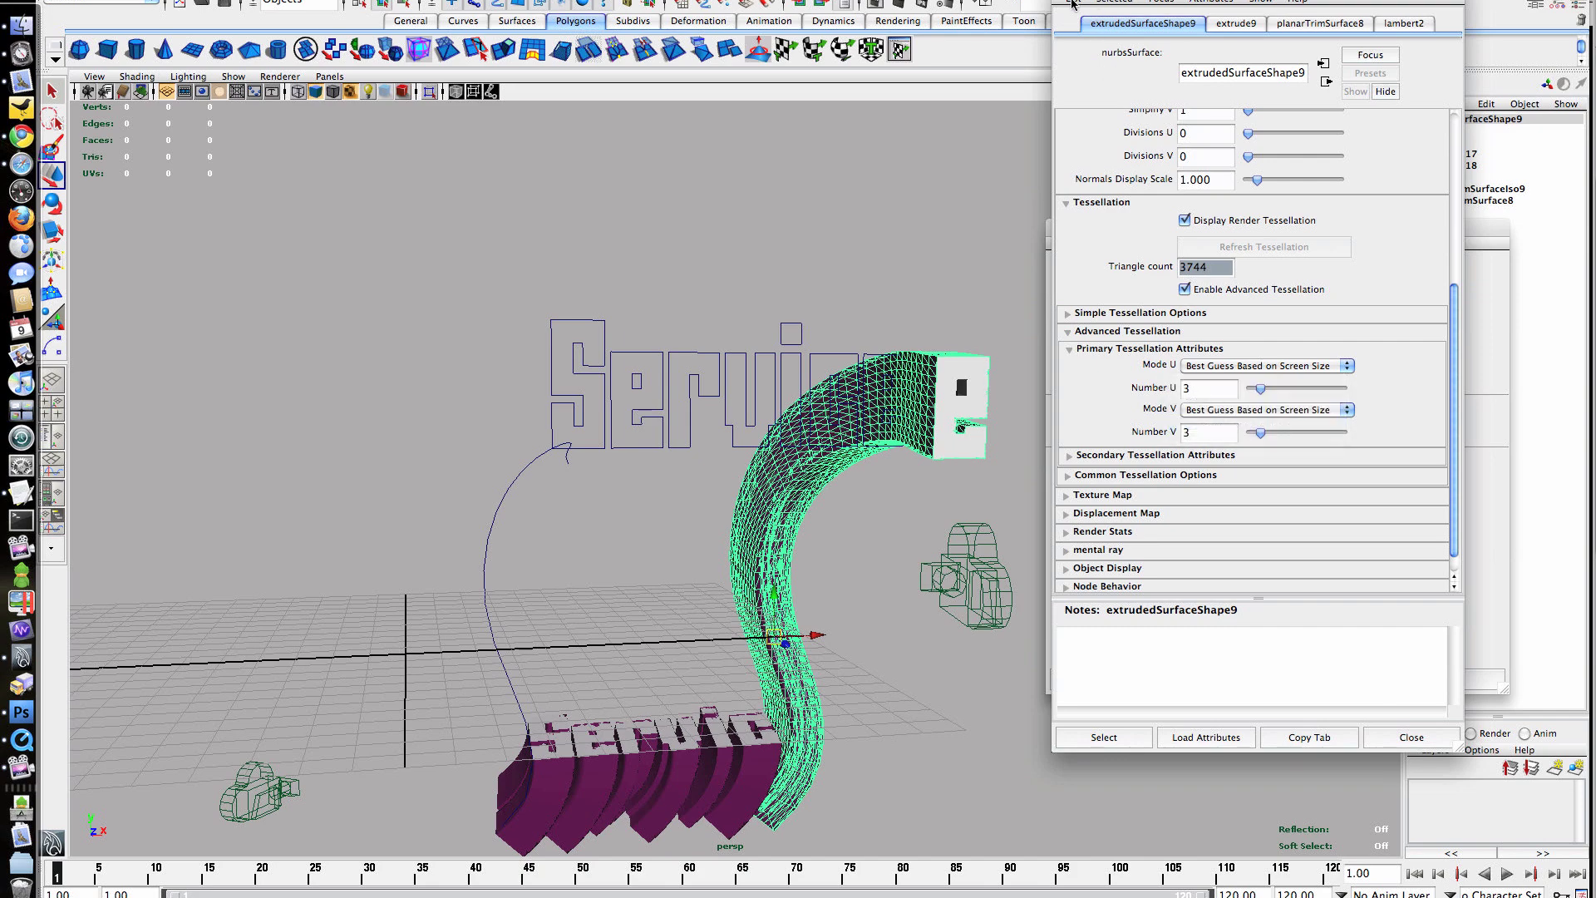
Enable render and advanced tessellation on the inner "e" hole extrusion, set Mode U and V to Best Guess Based on Screen Size, and assign an existing material
left_click(960, 391)
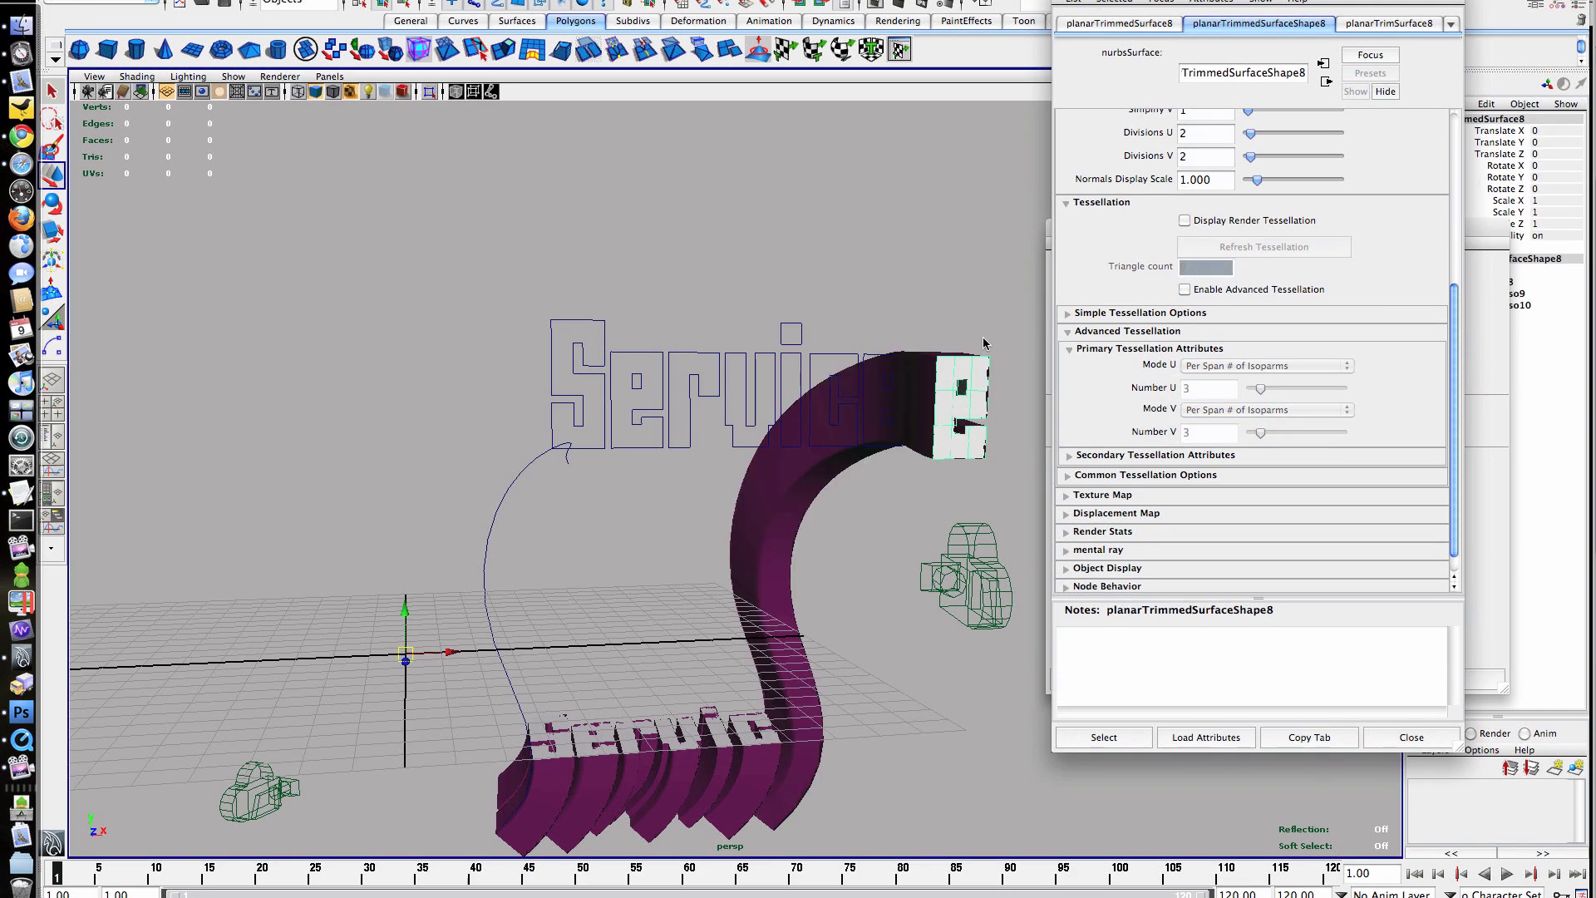
left_click(910, 370)
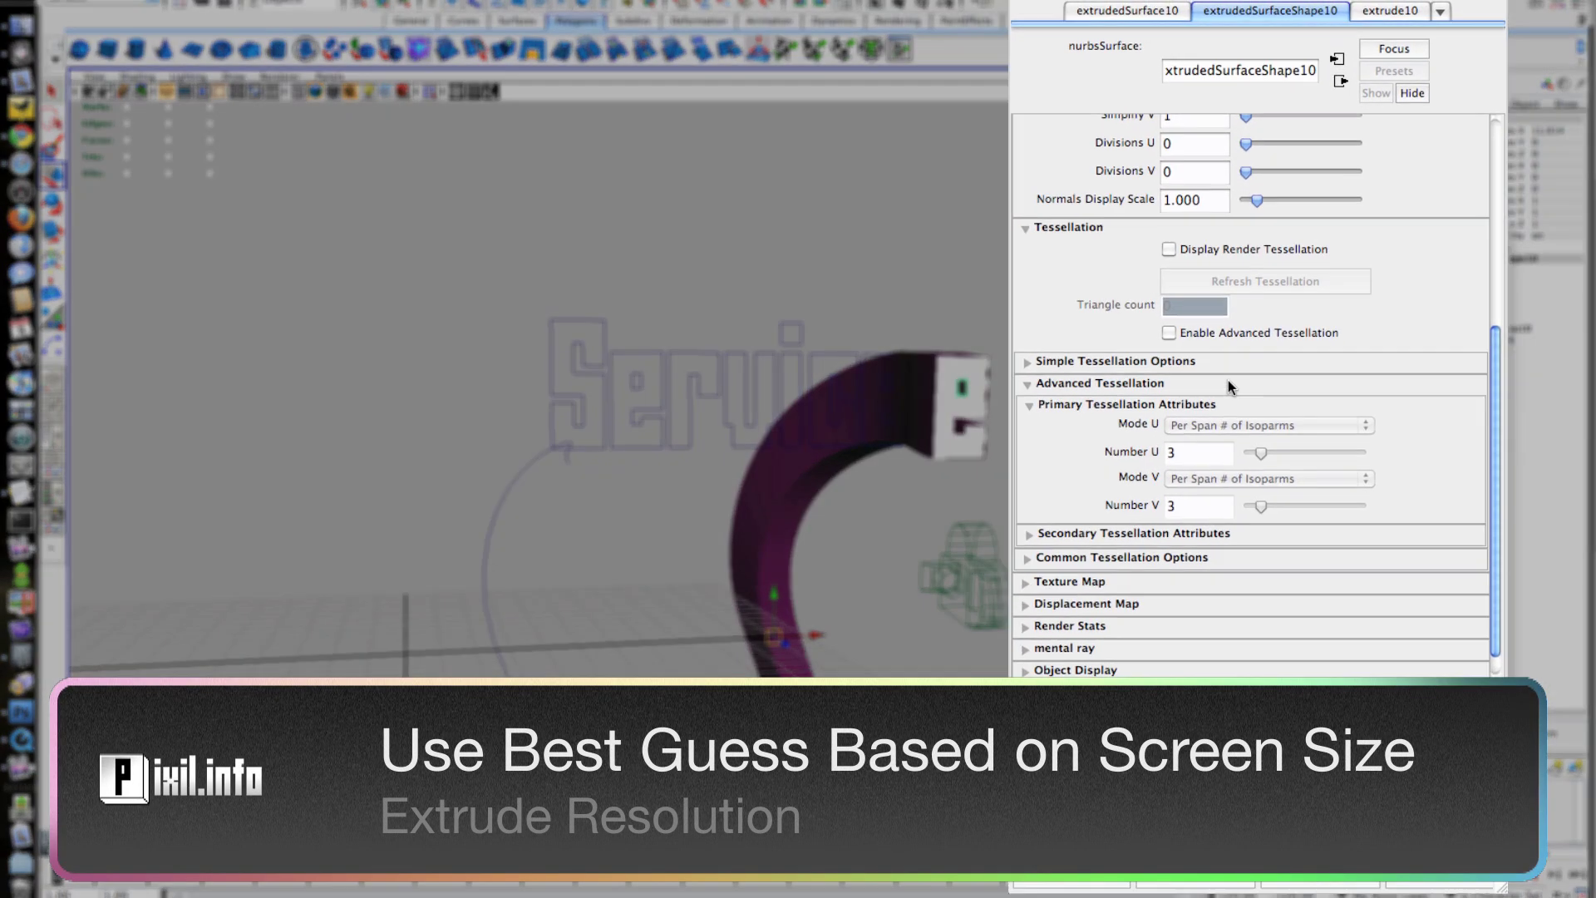
left_click(1210, 333)
left_click(1215, 251)
left_click(1229, 424)
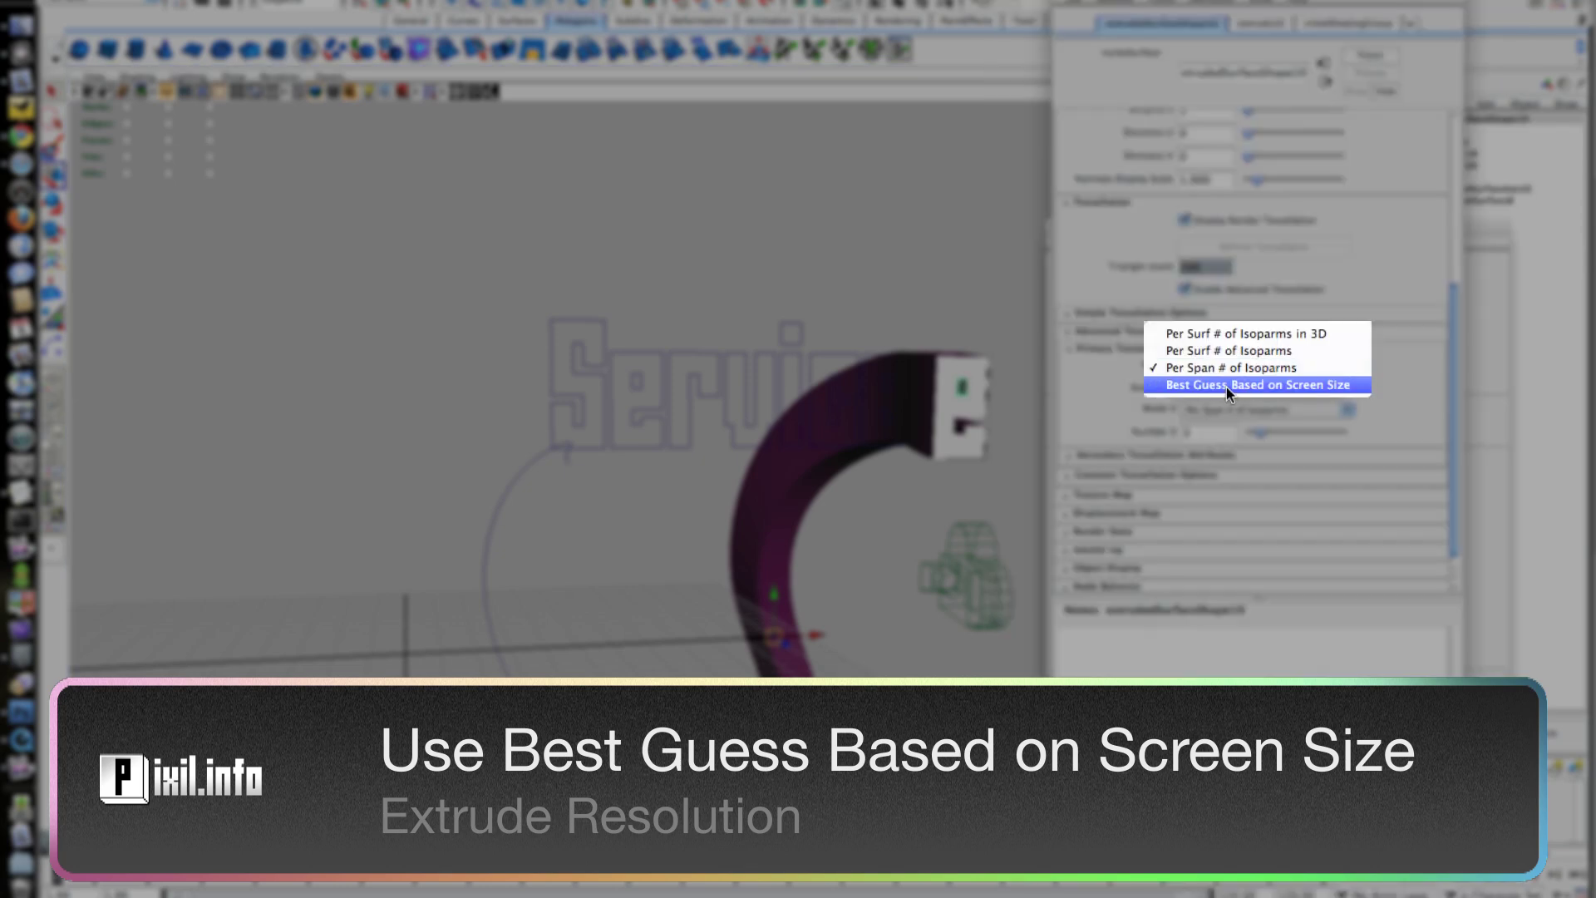
left_click(1227, 385)
left_click(1230, 409)
left_click(1231, 432)
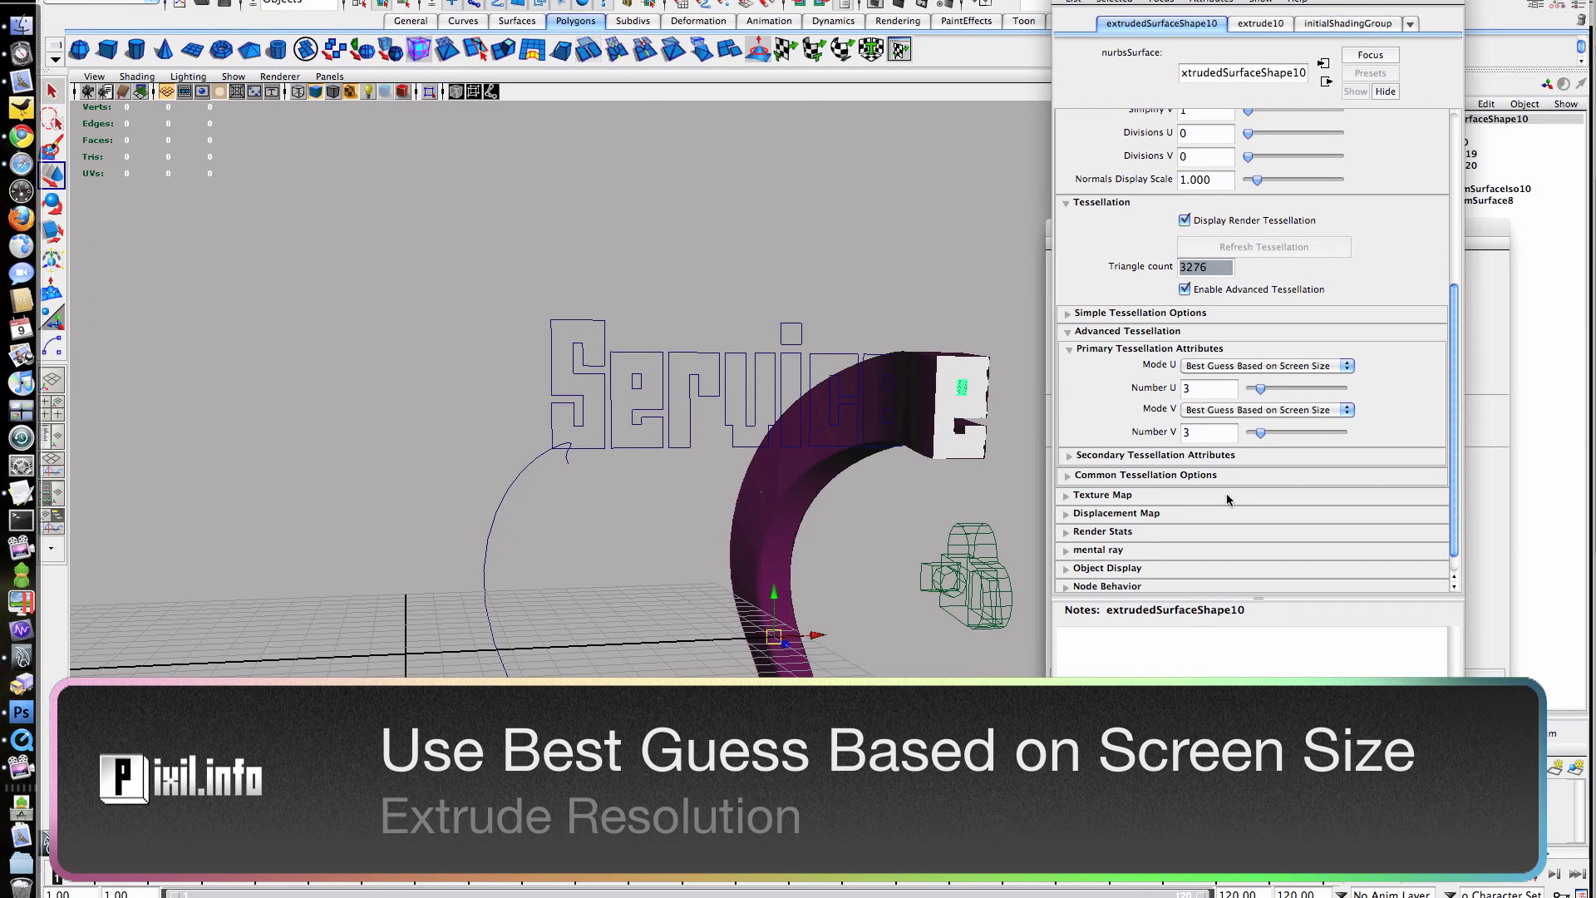
right_click_drag(961, 388, 1027, 639)
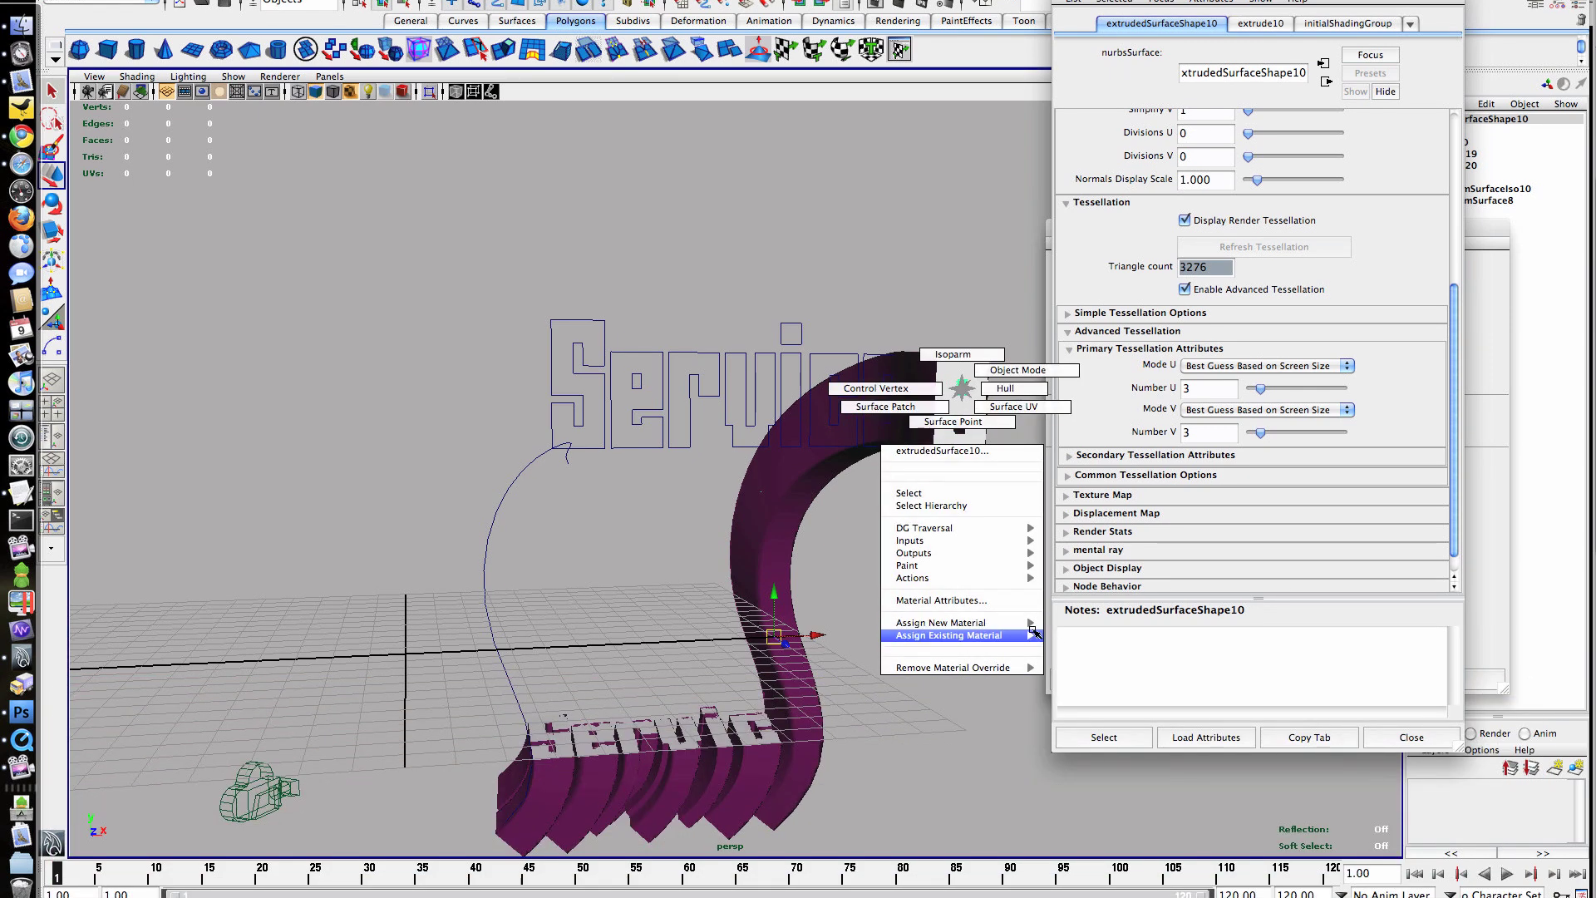
right_click_drag(1058, 647, 1058, 648)
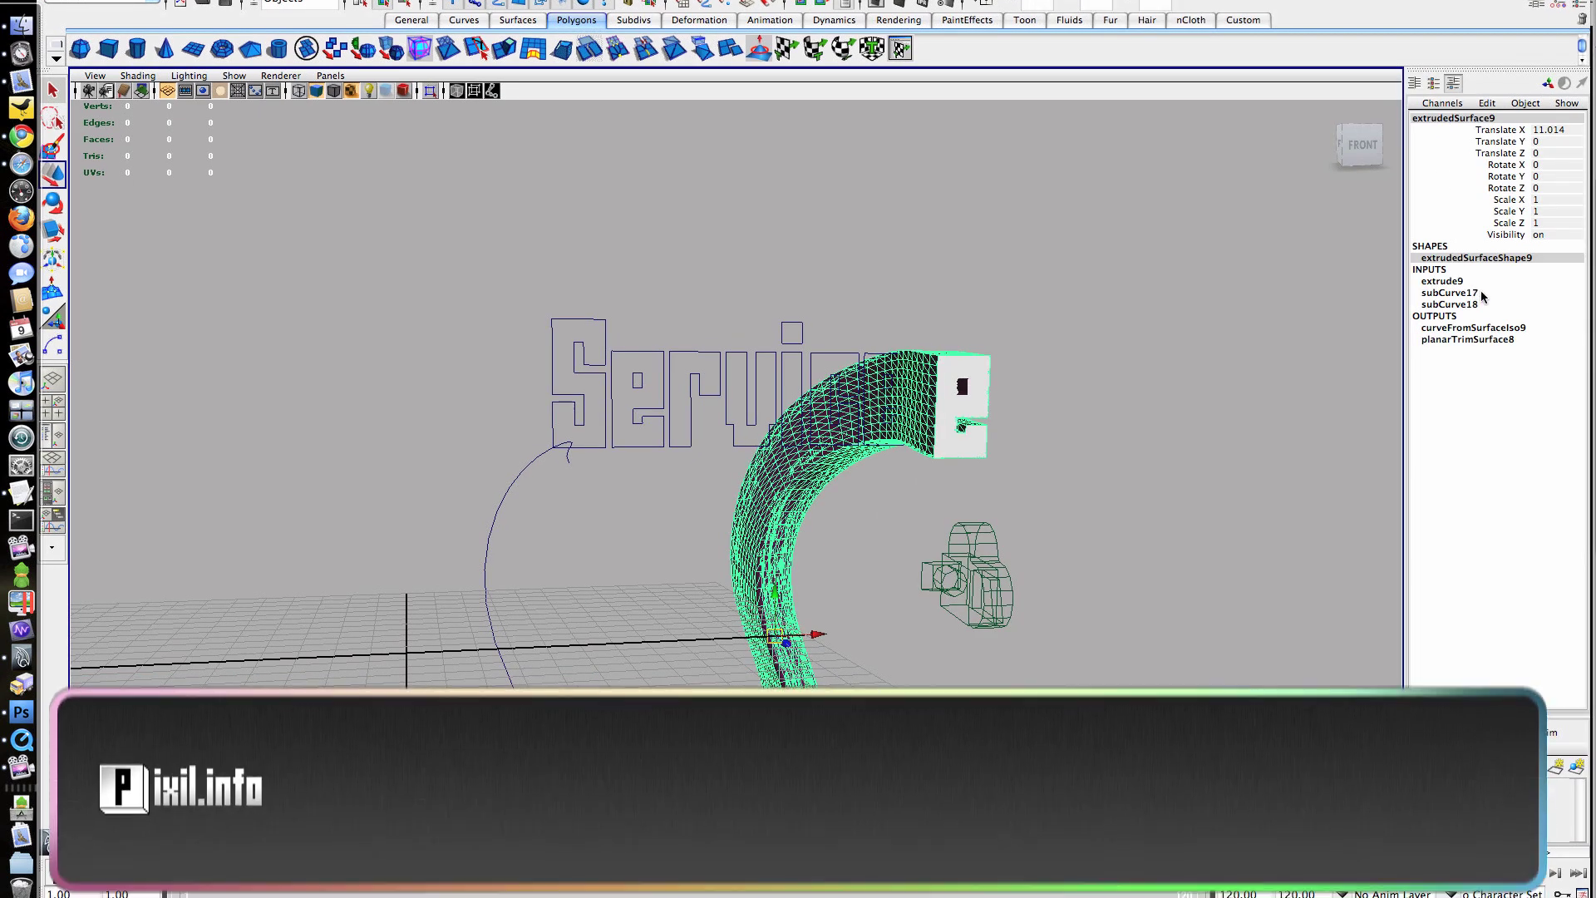
Show the Min and Max Value of the outer "e" extrusion's subCurve18 input and scrub the timeline forward to preview the animated extrusion
left_click(1461, 305)
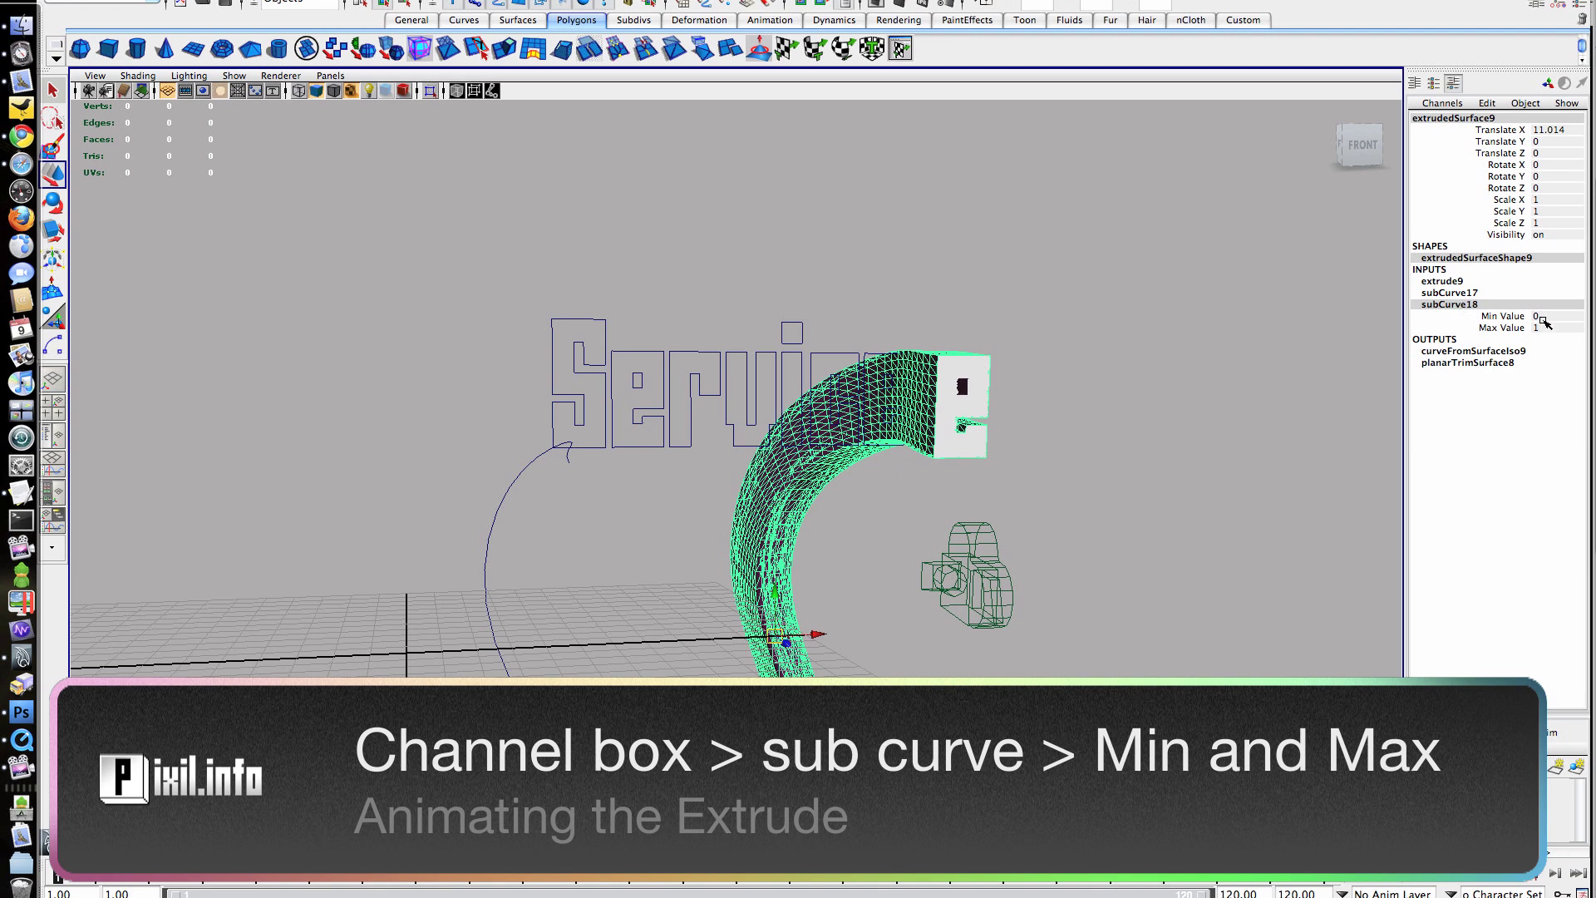
left_click(1006, 889)
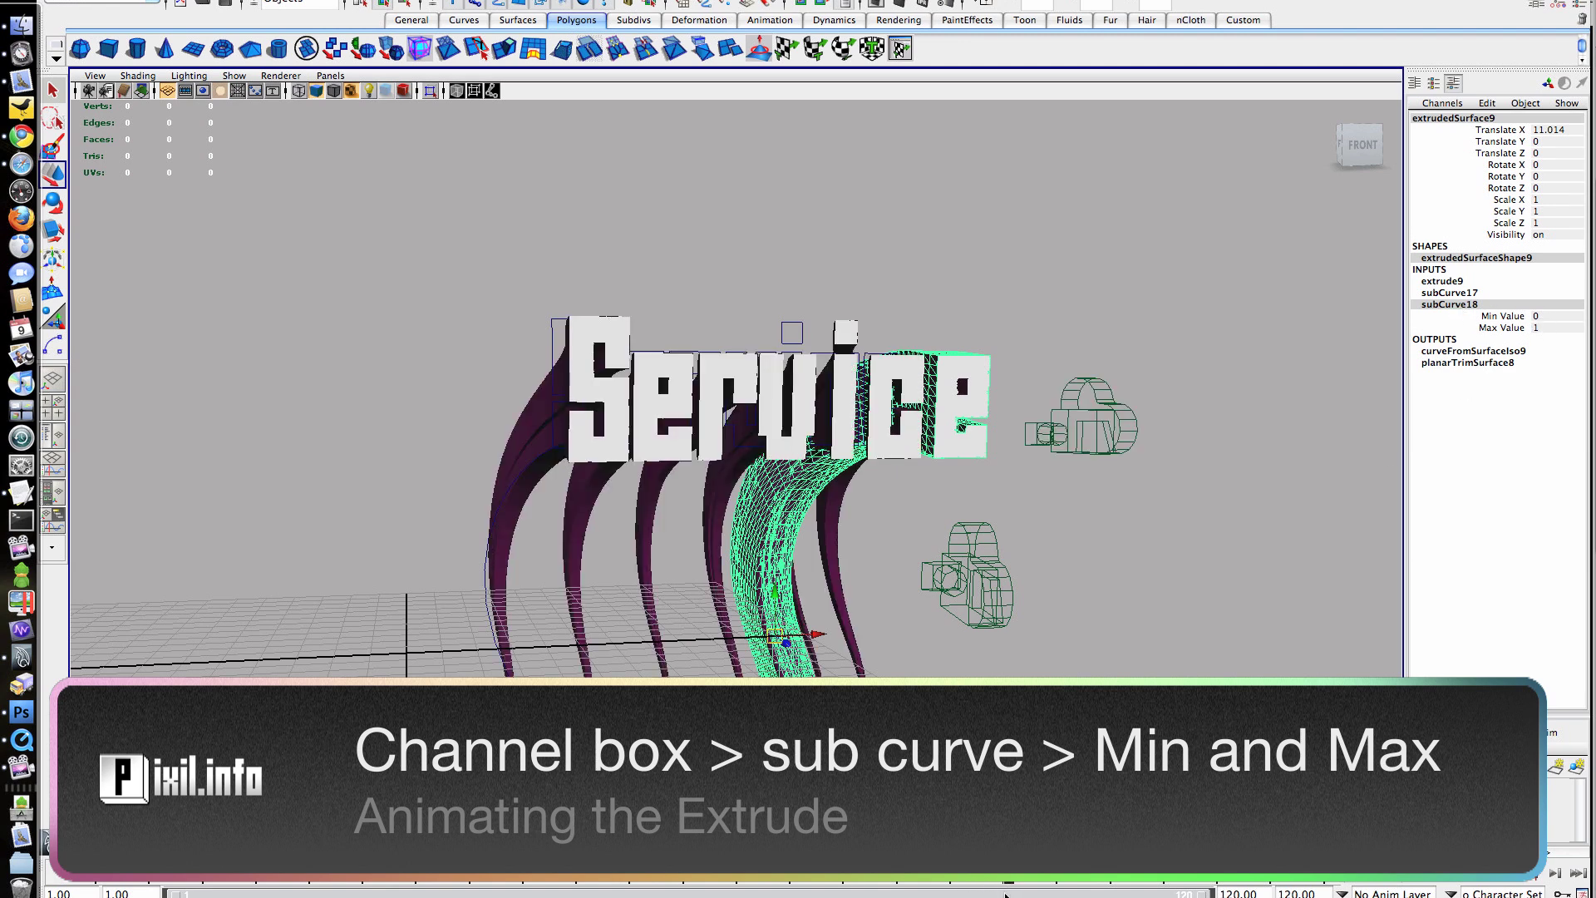
Taper the outer "e" extrusion along its path by setting the Scale of its extrude9 node to 0
right_click(1506, 314)
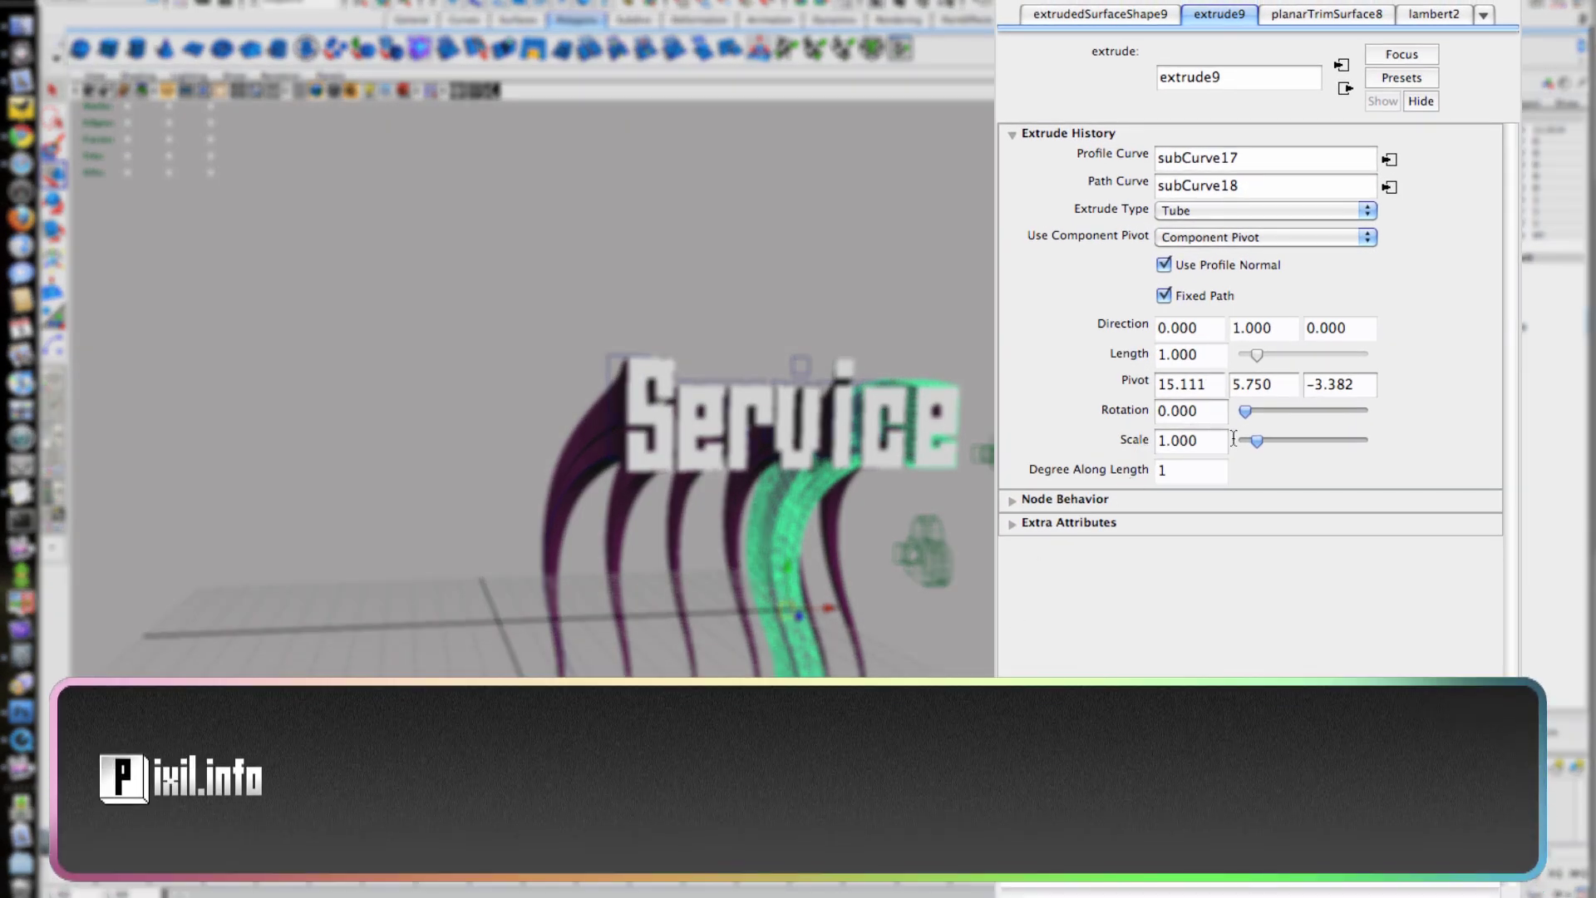
left_click_drag(1256, 446, 1144, 443)
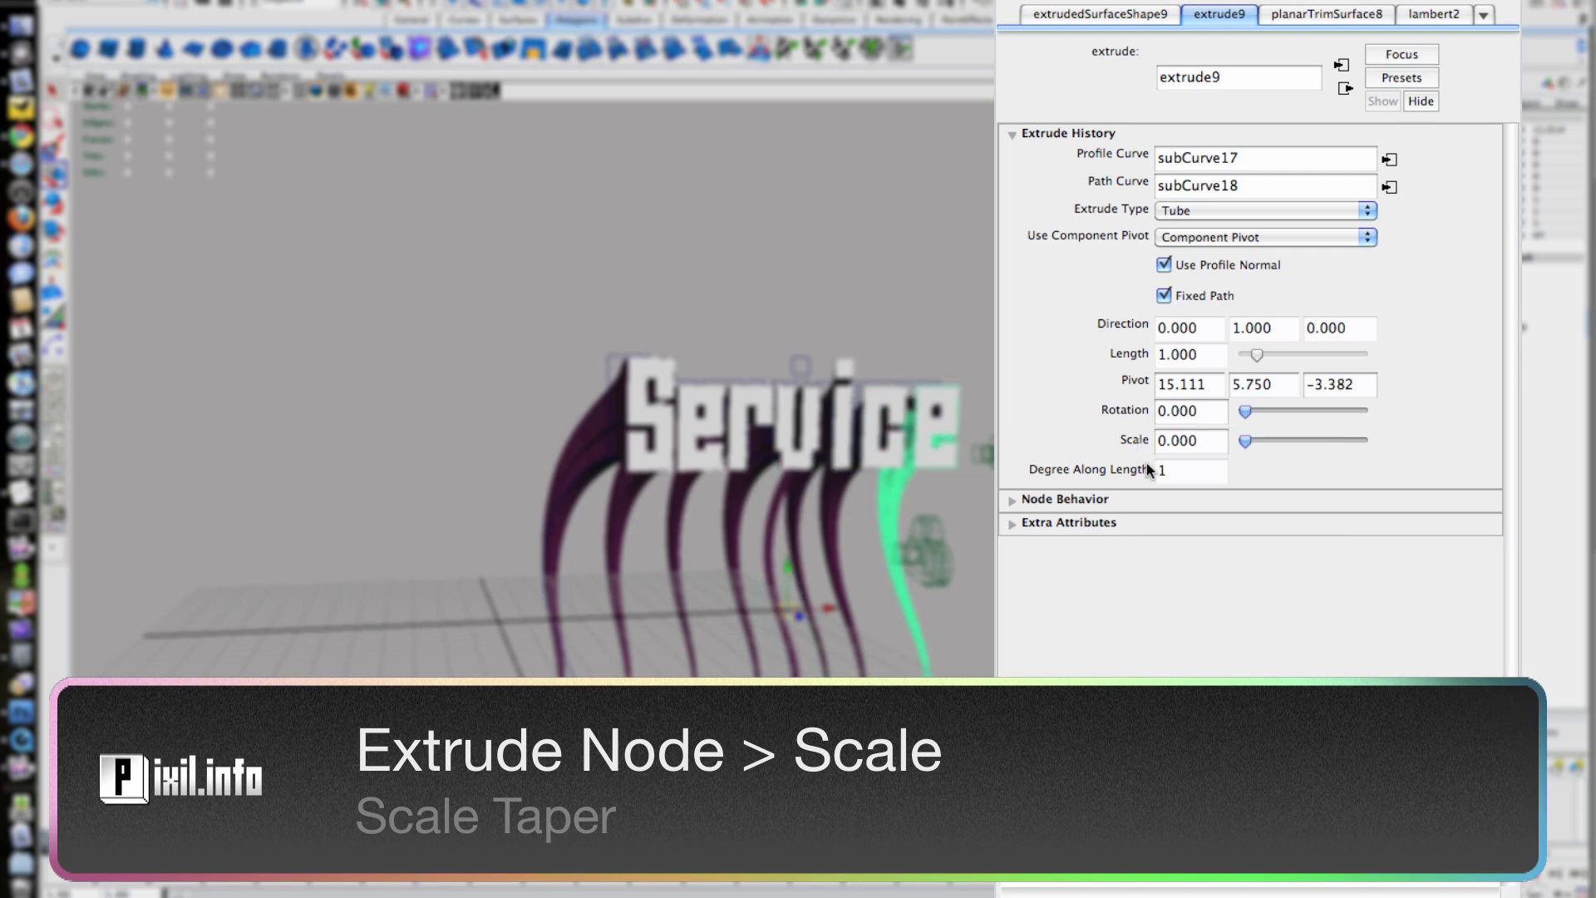